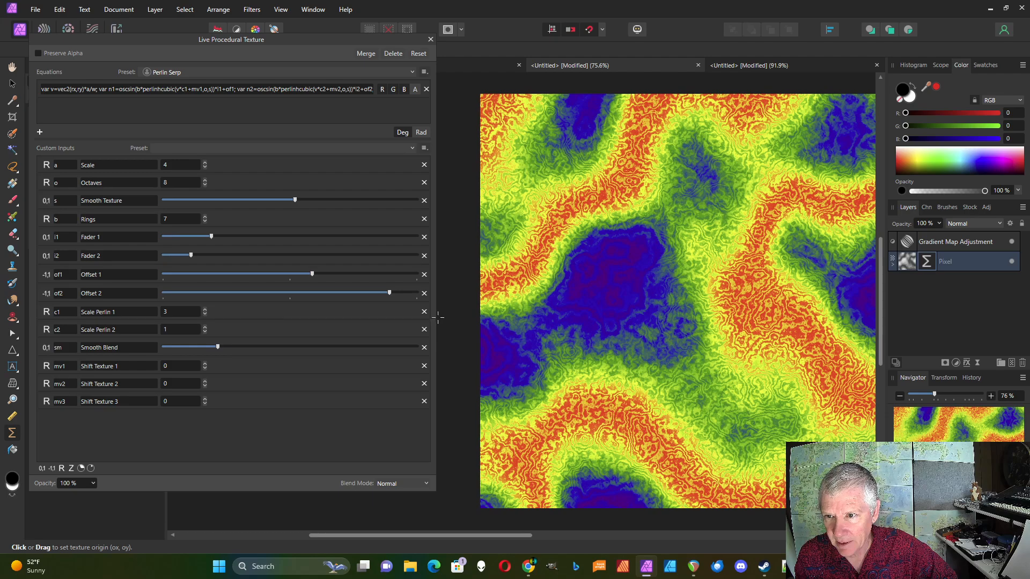
Step: Narrow the Live Procedural Texture dialog, raise Smooth Blend to about a third of its range, and shift the texture origin down and to the left
left_click_drag(438, 317, 370, 310)
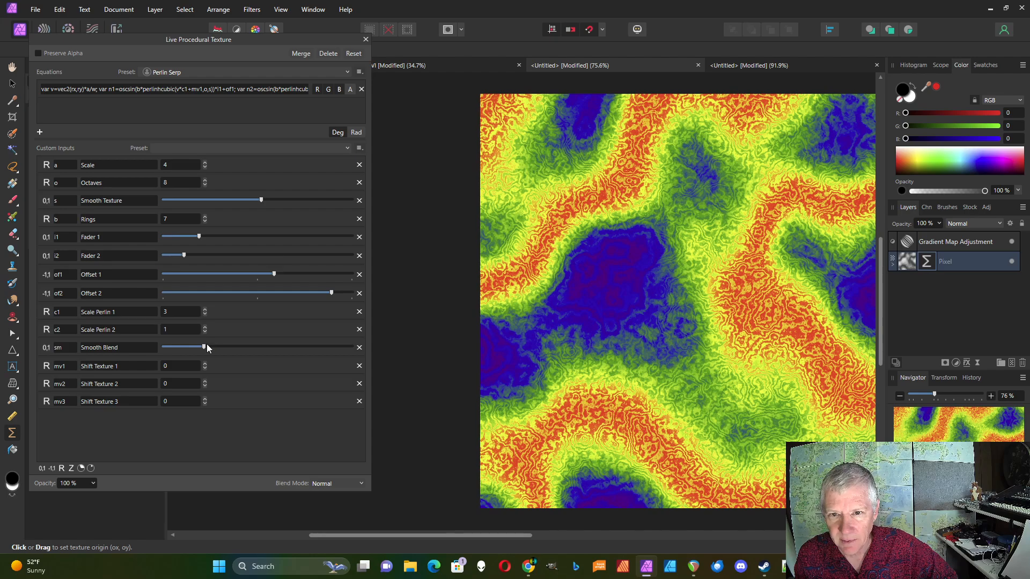
left_click_drag(204, 347, 230, 345)
left_click_drag(734, 318, 528, 531)
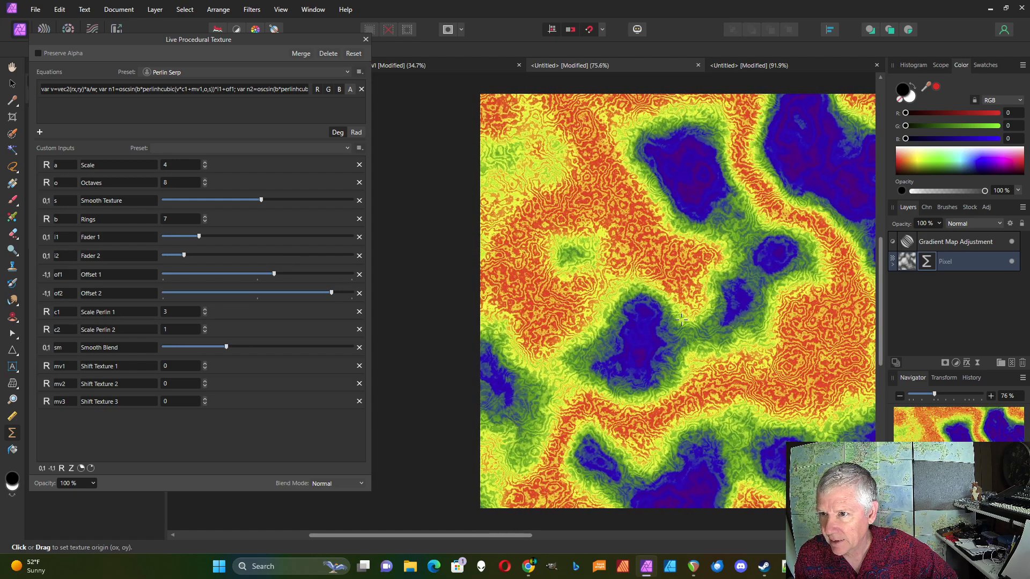
Step: Try Scale Perlin 1 at 2 and 1, restore it to 3, and raise Scale Perlin 2 by one increment
left_click(205, 315)
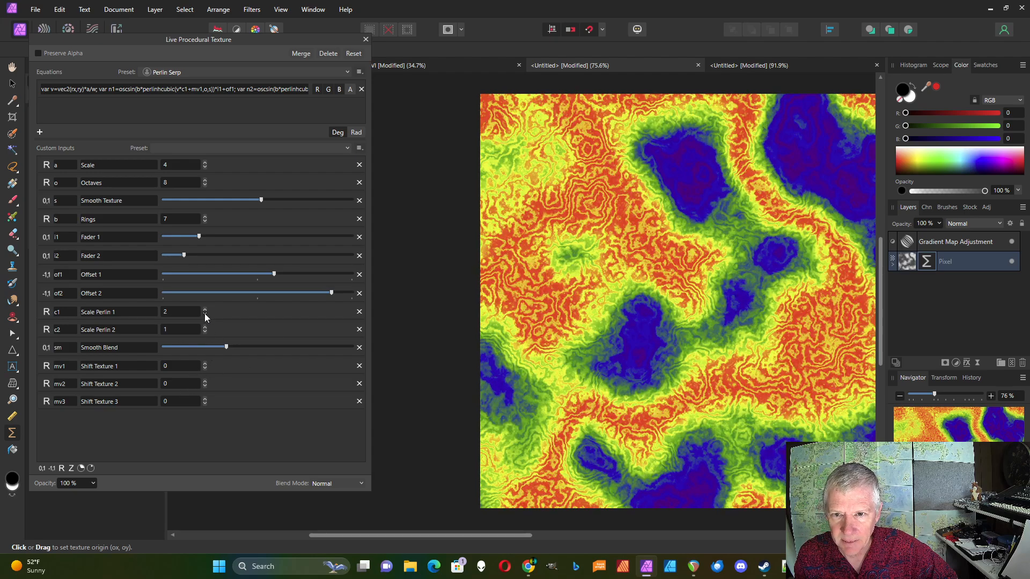
left_click(205, 315)
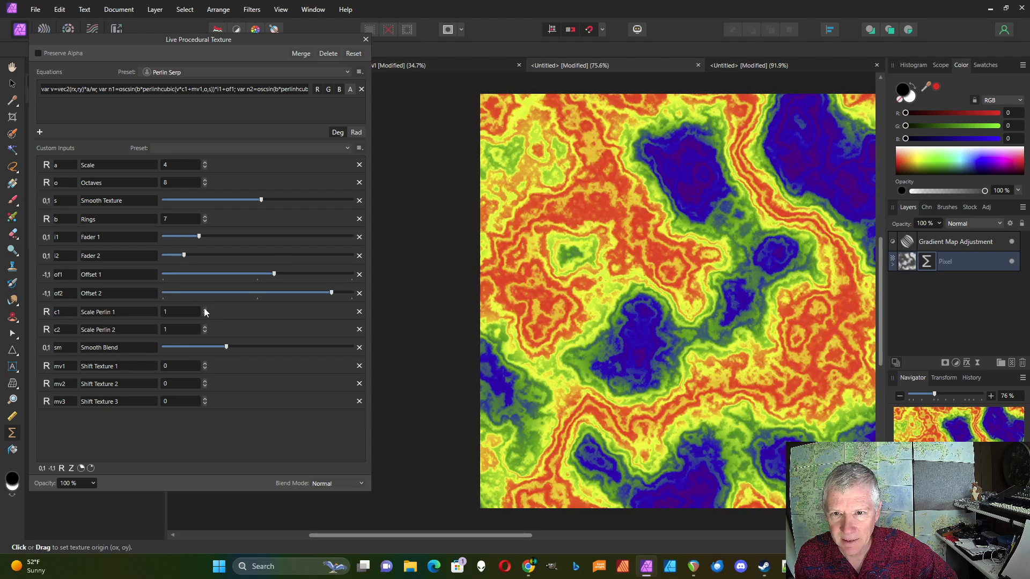
left_click(205, 309)
left_click(205, 309)
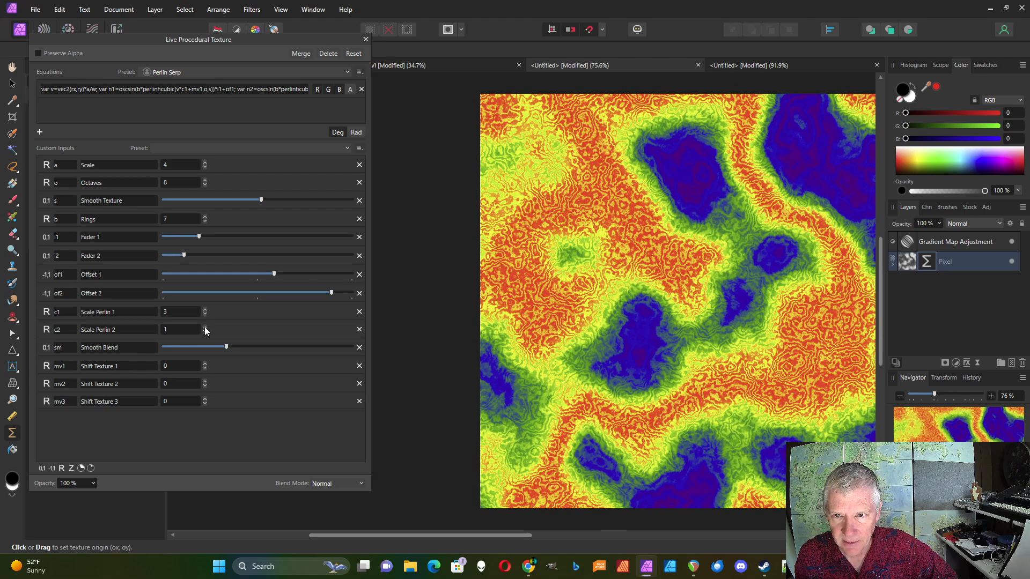
left_click(205, 327)
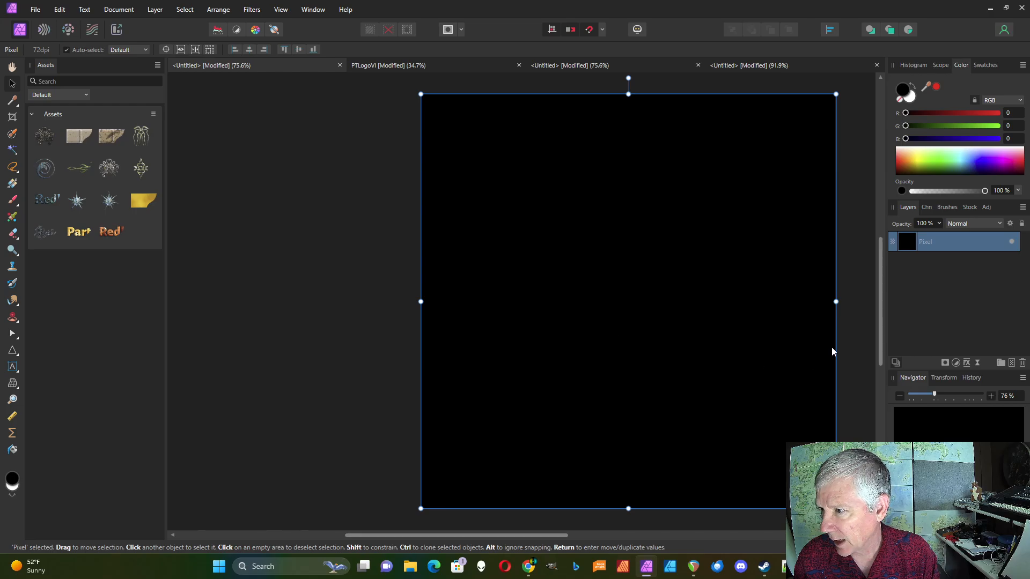
Step: Add a live Procedural Texture filter to the black Pixel layer of the other document with the equation "var v=vec2(rx,ry)*a/w; v"
left_click(977, 363)
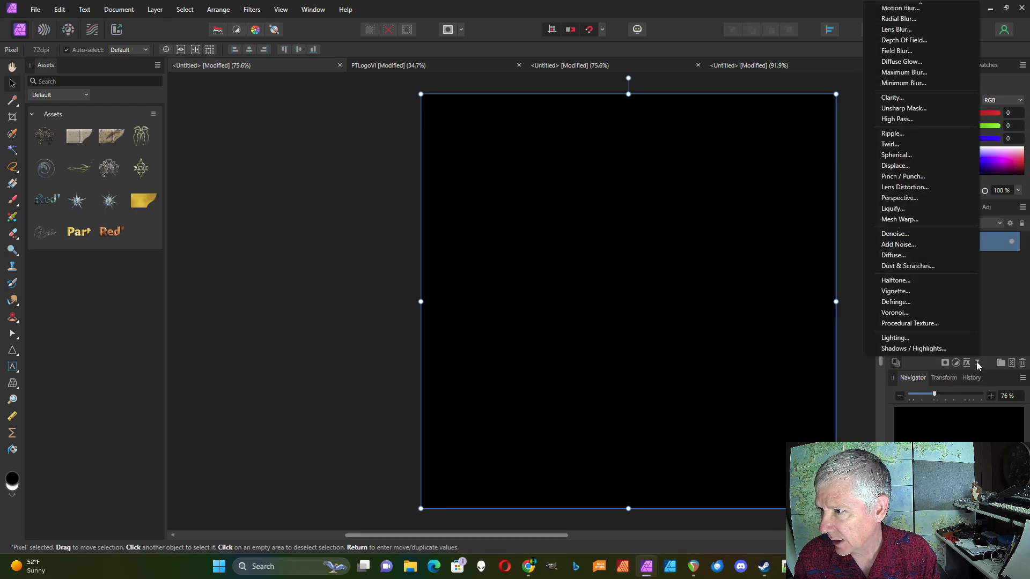
left_click(927, 324)
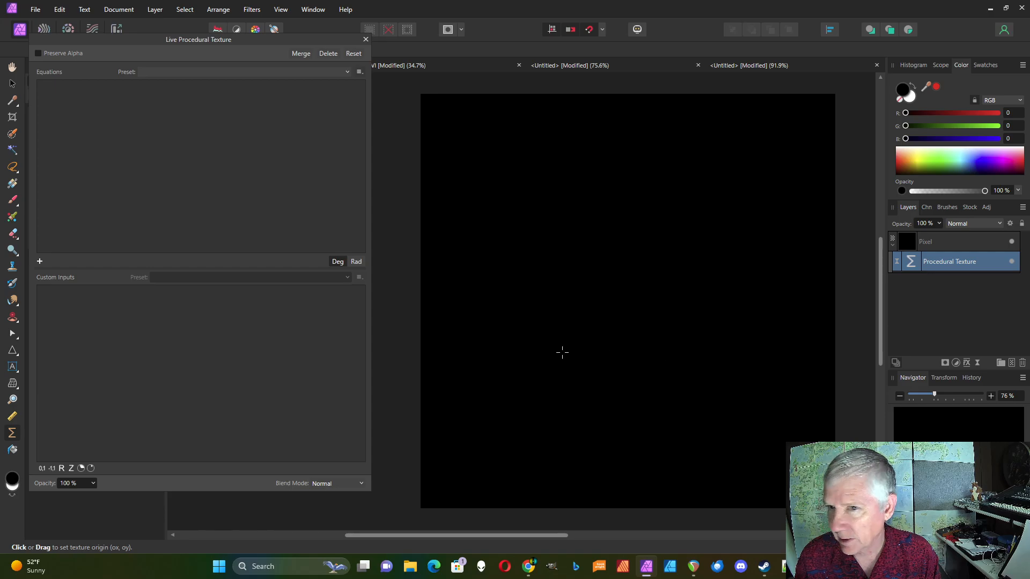
left_click(40, 262)
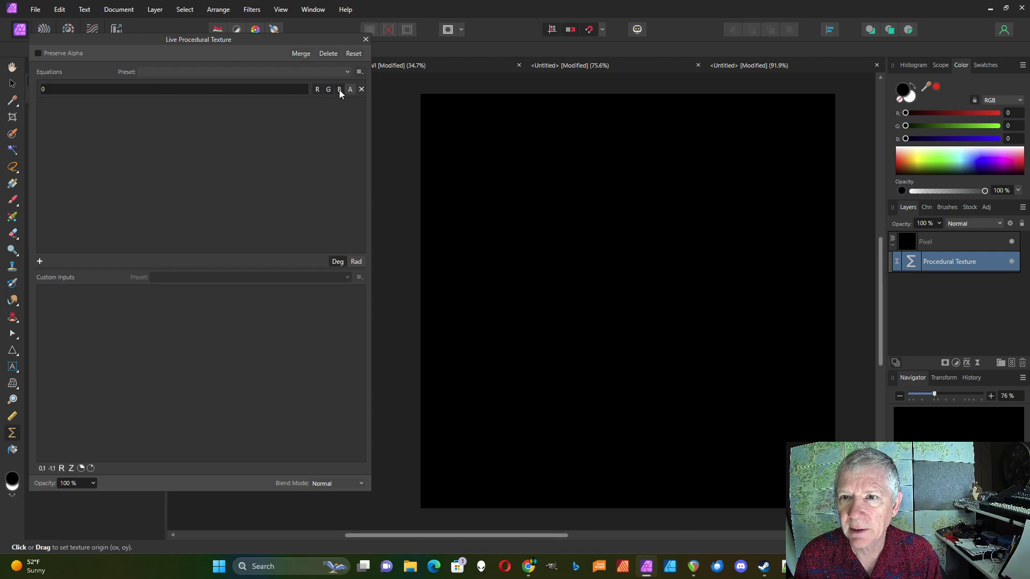
left_click(79, 89)
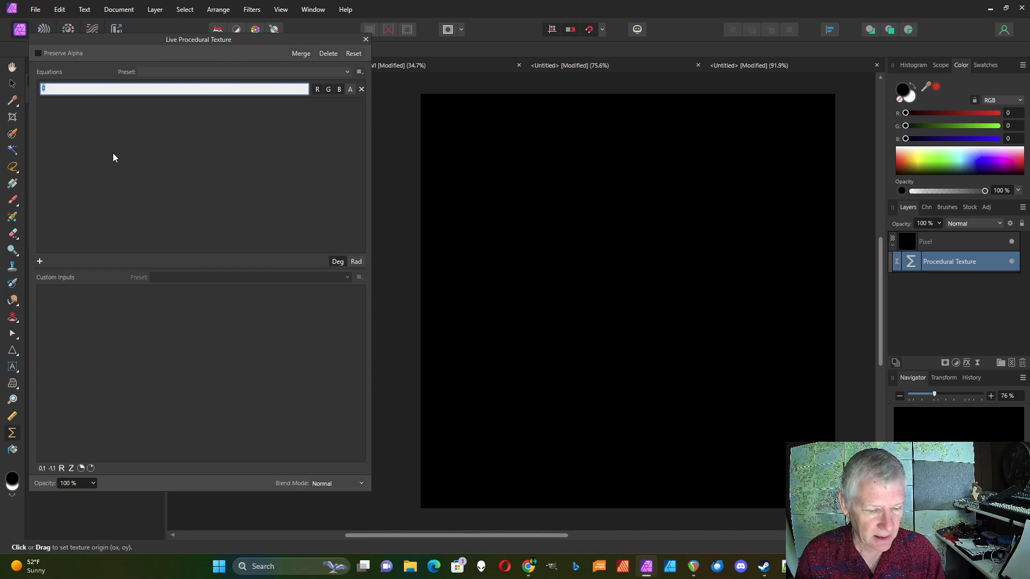
type("var v")
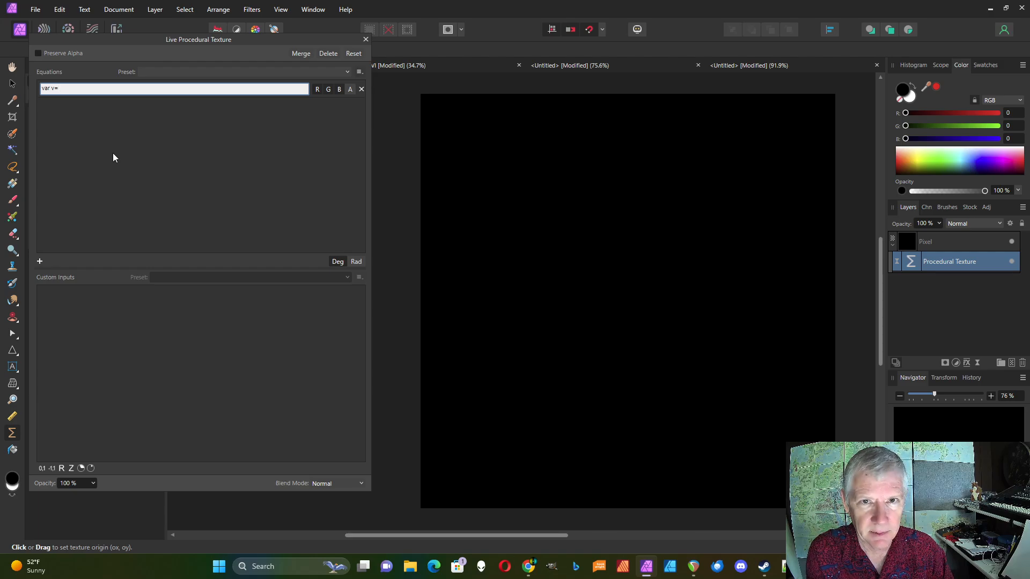
type("=vec2(rx,ry)*a/w; v")
key("Return")
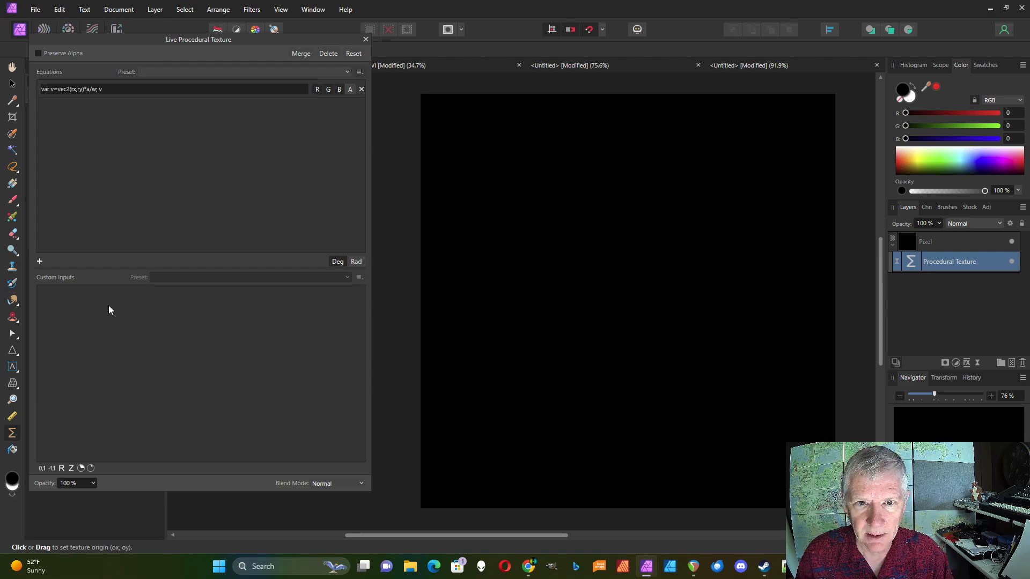
Step: Add a real-number custom input a, describe it as "Scale", and set its value to 3
left_click(60, 469)
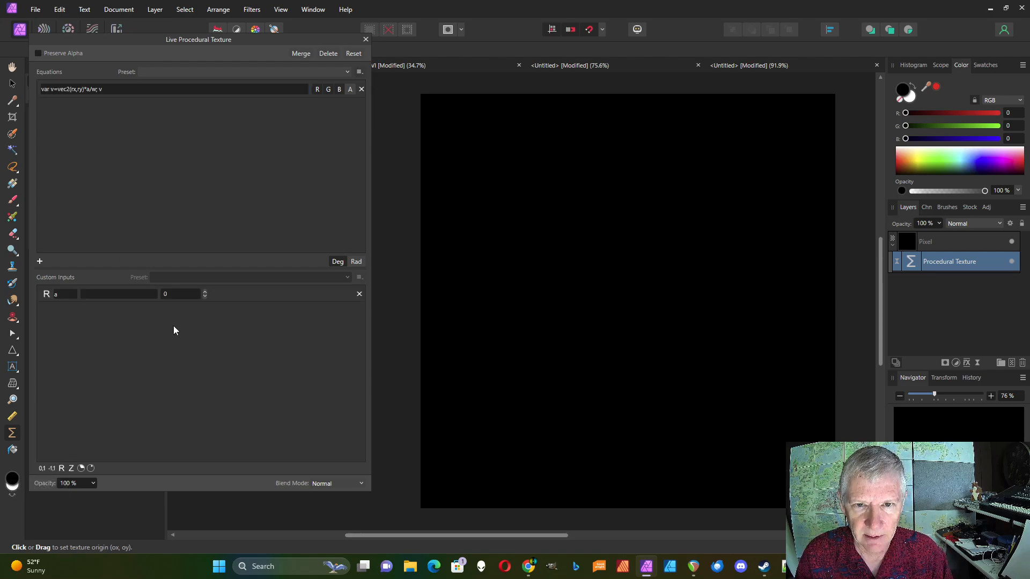
left_click(125, 293)
type("Sca")
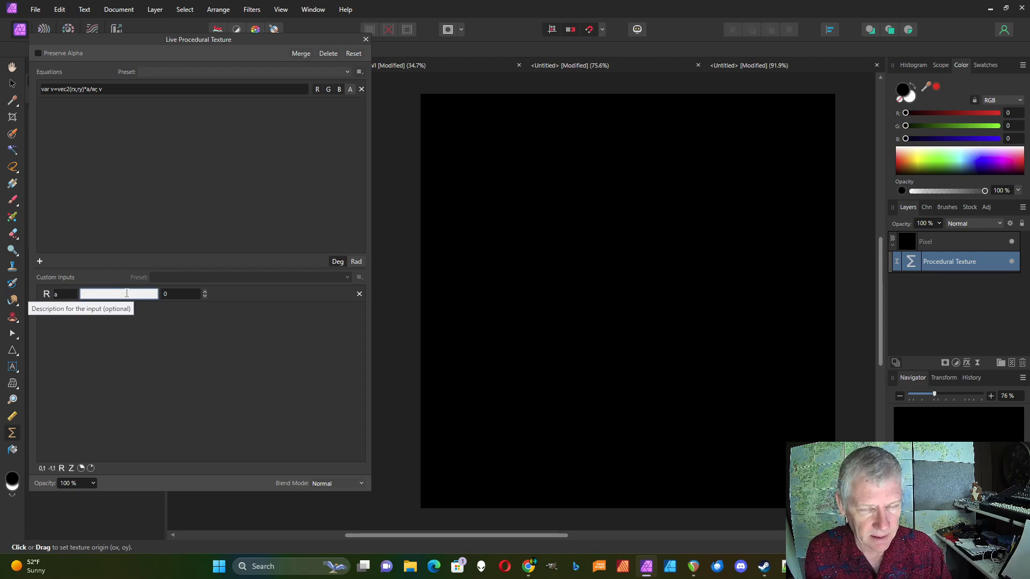
type("le")
left_click(205, 292)
left_click(205, 292)
left_click(205, 292)
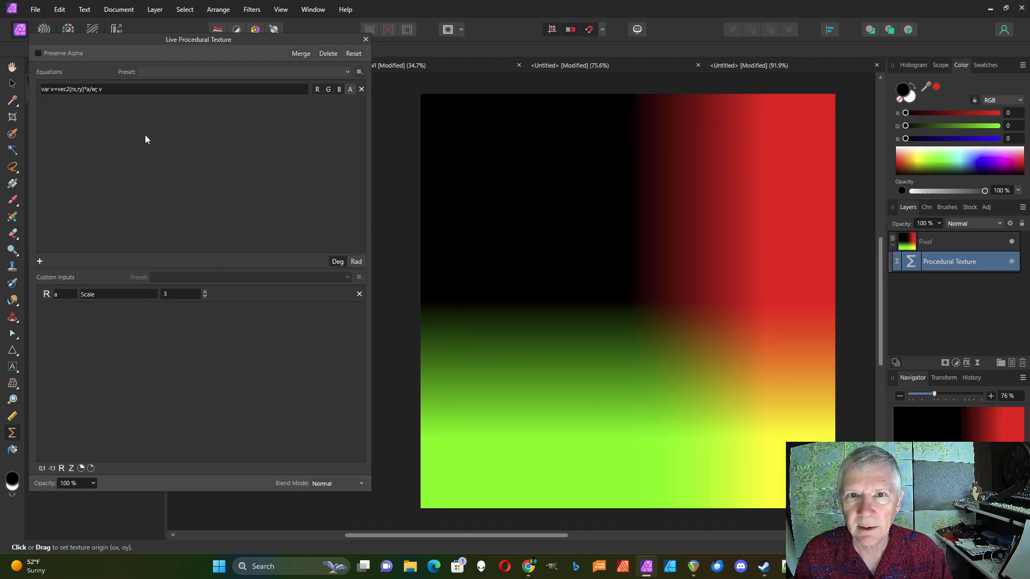
Step: Change the equation to output Perlin noise: "var v=vec2(rx,ry)*a/w; perlincubic(v,o,s)"
left_click(106, 90)
left_click(105, 90)
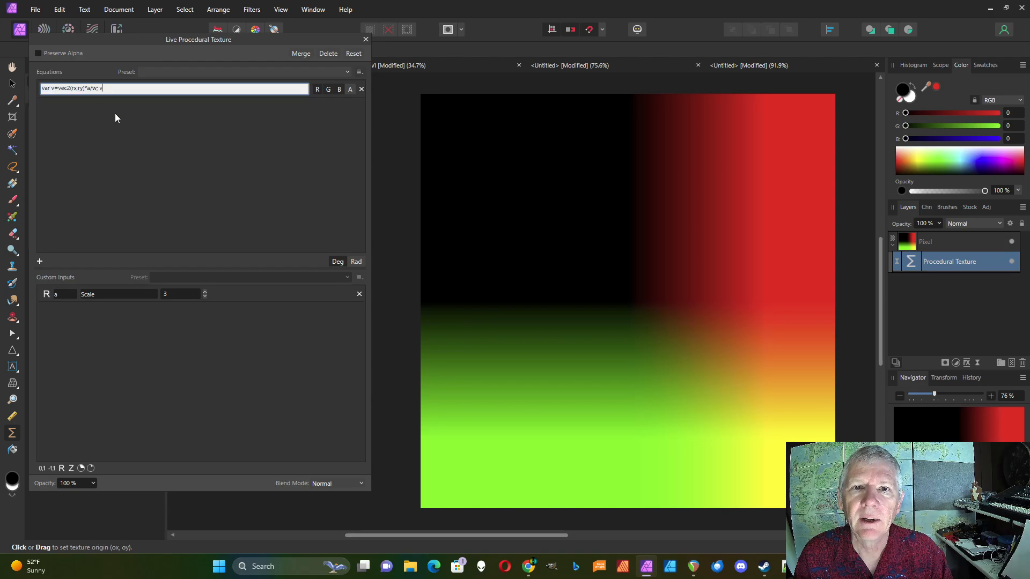
key("BackSpace")
key("BackSpace")
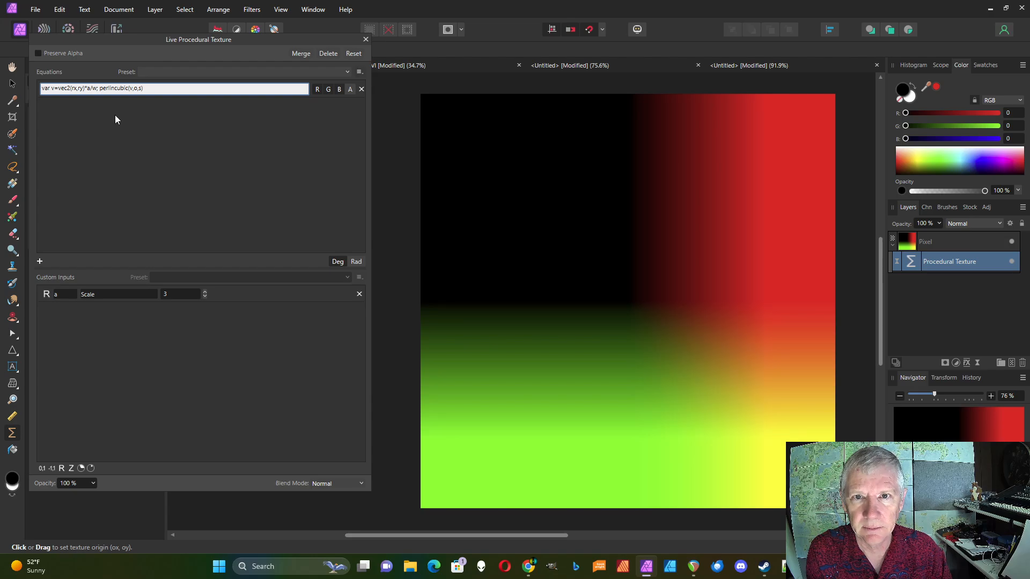
key("Return")
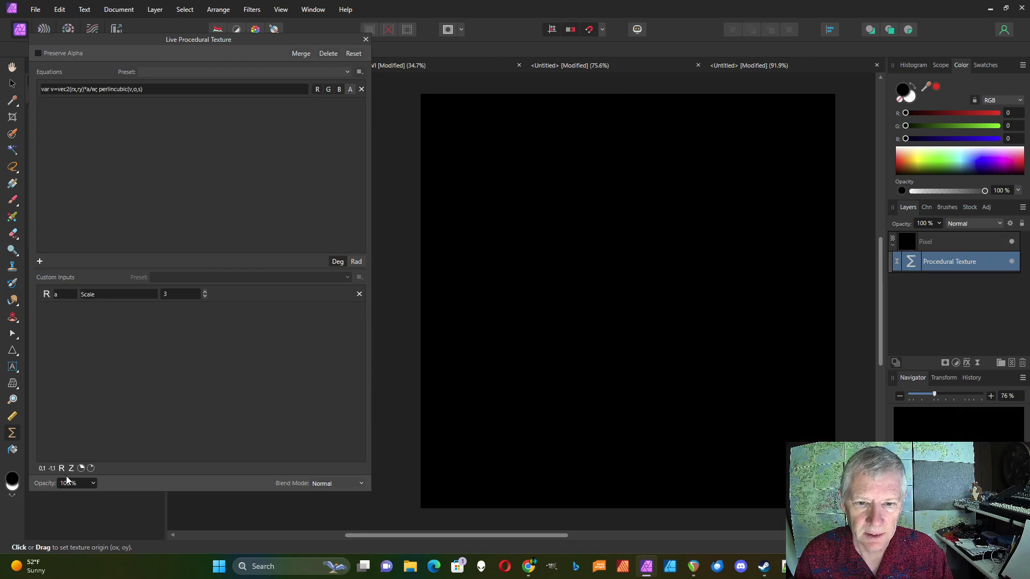
Step: Add a real-number custom input named o and enter "Octaves" as its description
left_click(61, 468)
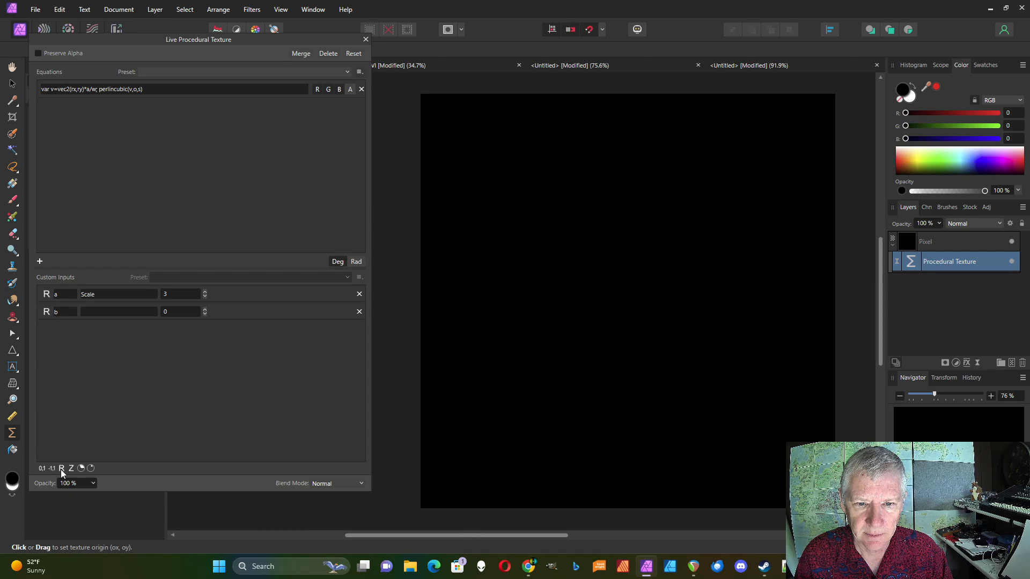
left_click(58, 310)
type("o")
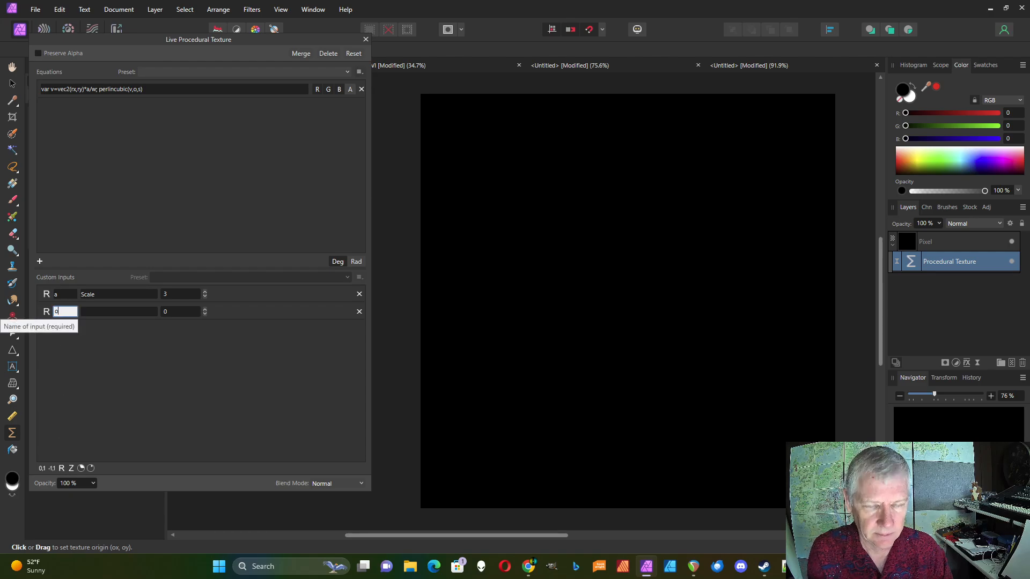
left_click(124, 313)
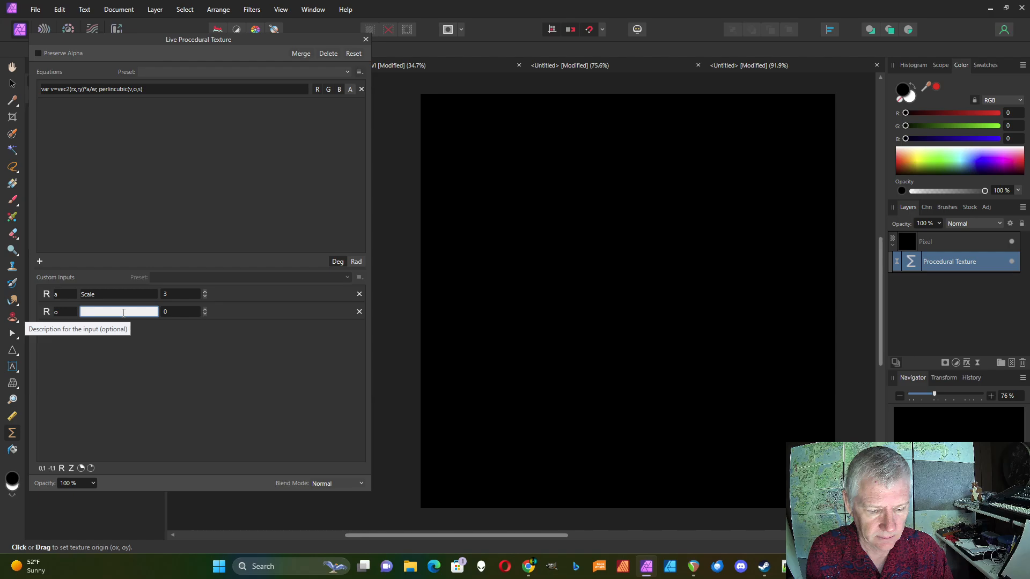
type("Octaves")
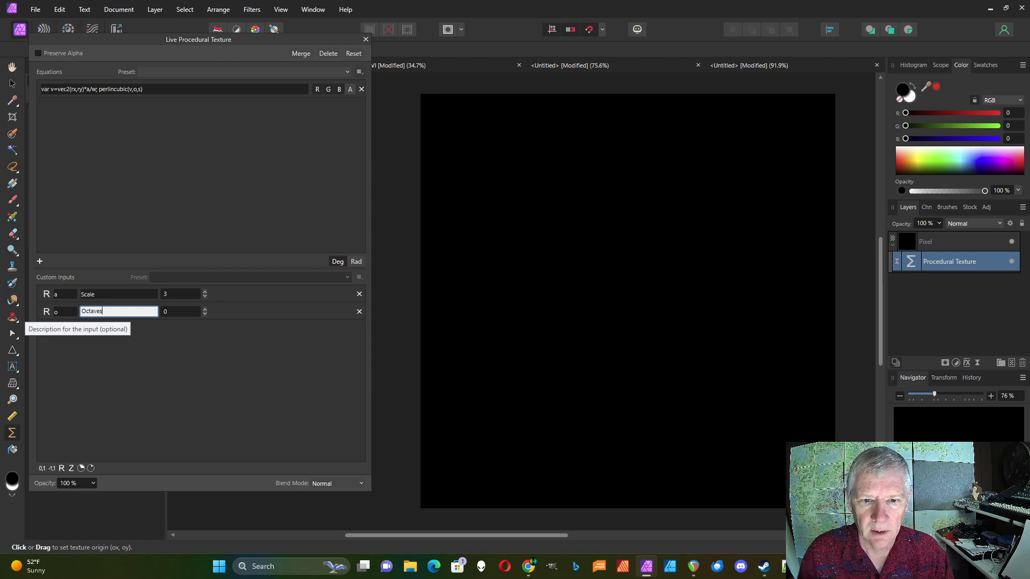
Step: Add a custom input with a 0 to 1 range and name it s
left_click(42, 468)
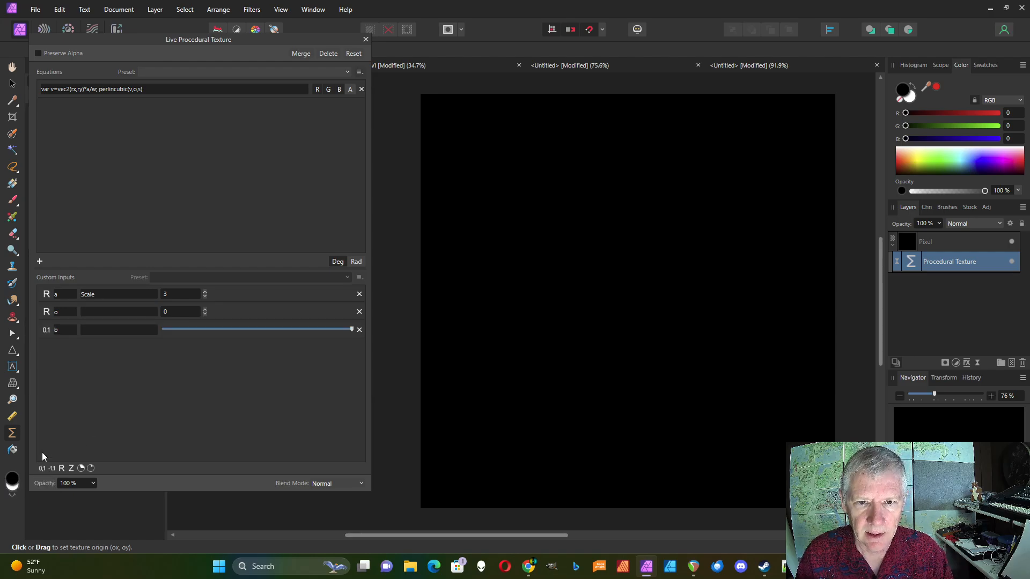
type("s")
key("Return")
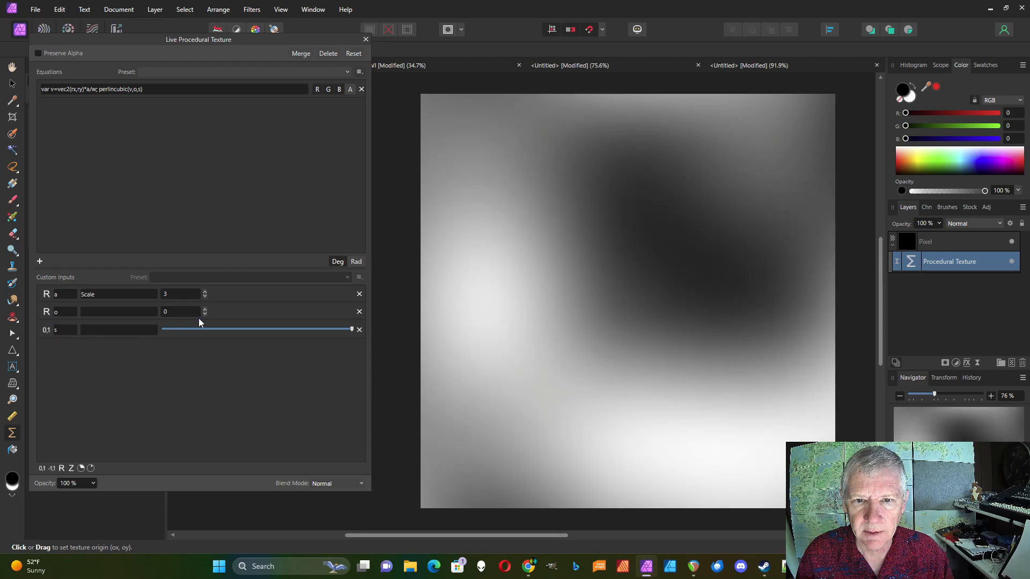
Step: Raise the o input in single increments up to 14 and bring it back down to 8
left_click(204, 310)
left_click(205, 309)
left_click(205, 310)
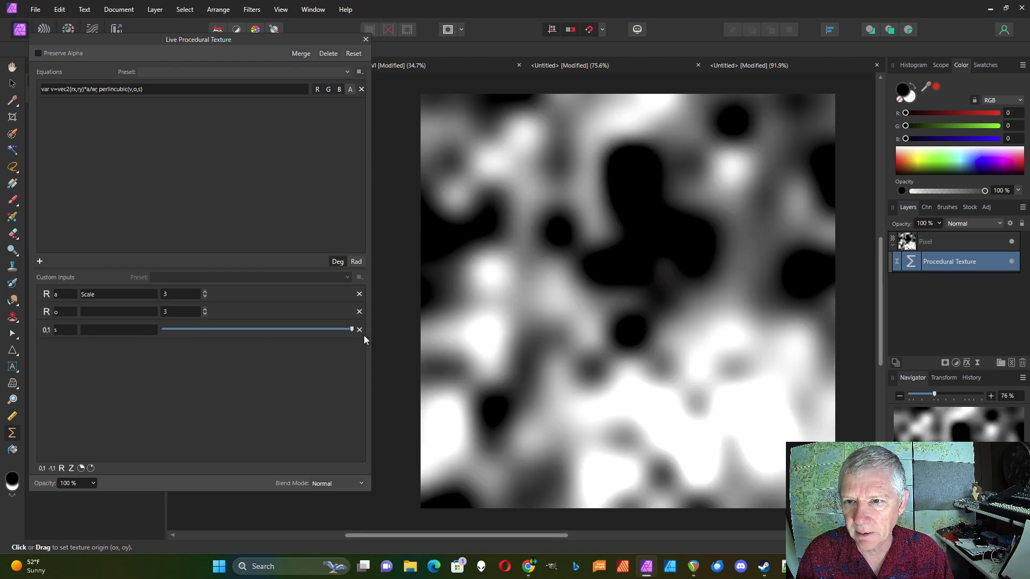
left_click(204, 308)
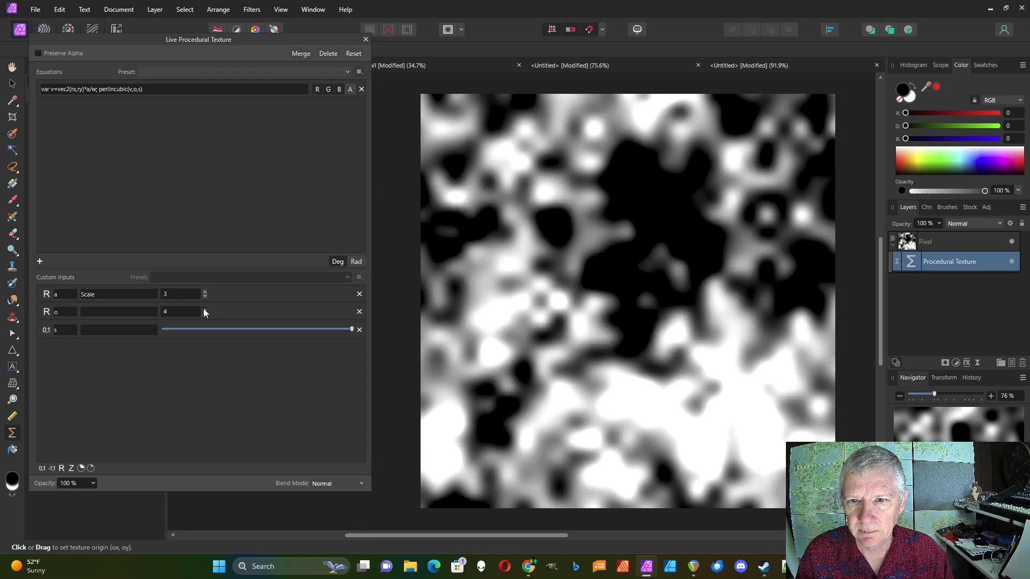
left_click(204, 309)
left_click(204, 309)
left_click(204, 308)
left_click(204, 308)
left_click(204, 309)
left_click(203, 309)
left_click(204, 309)
left_click(204, 309)
left_click(203, 309)
left_click(204, 309)
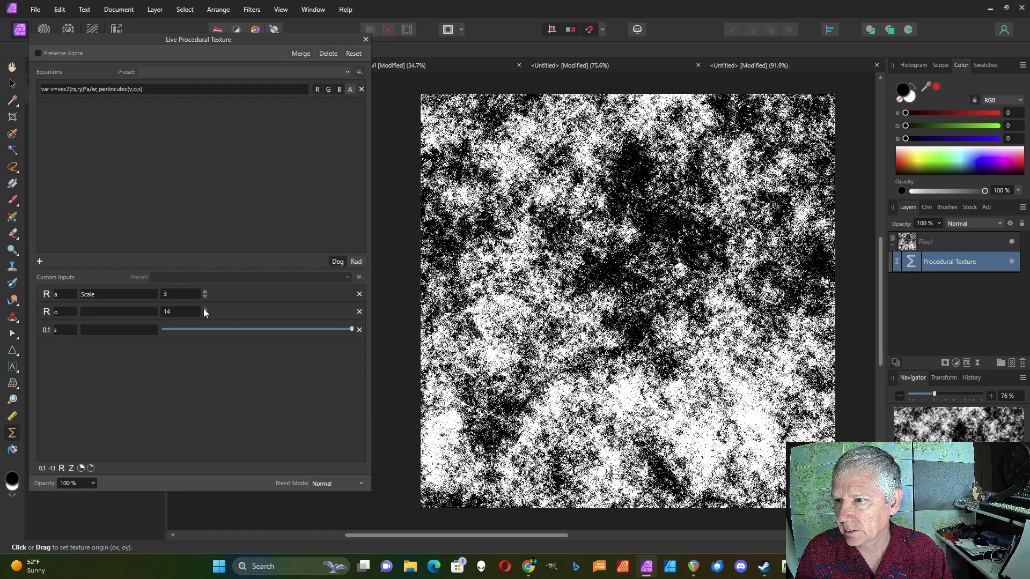
left_click(205, 313)
left_click(204, 314)
left_click(204, 314)
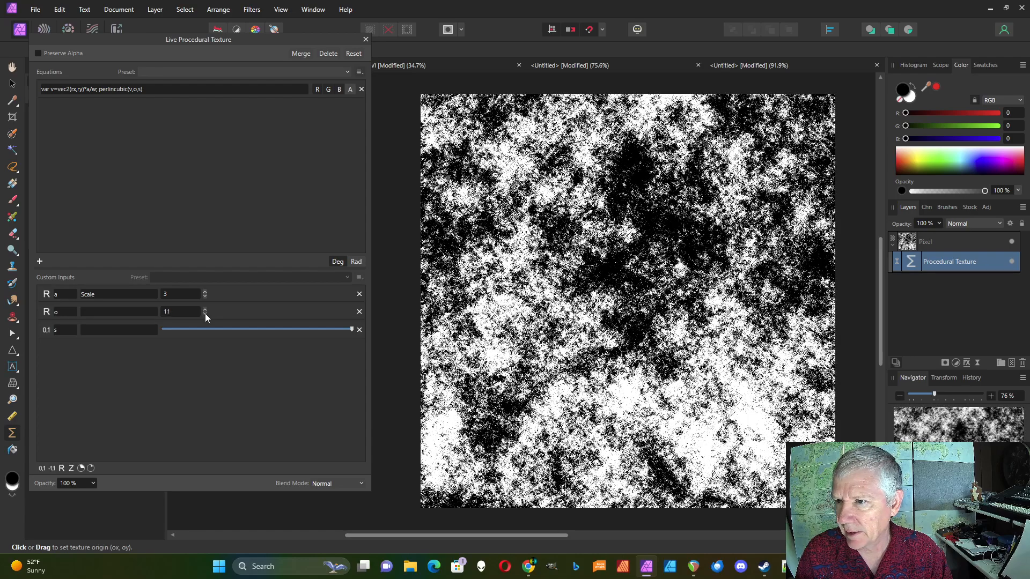
left_click(204, 314)
left_click(205, 314)
left_click(204, 314)
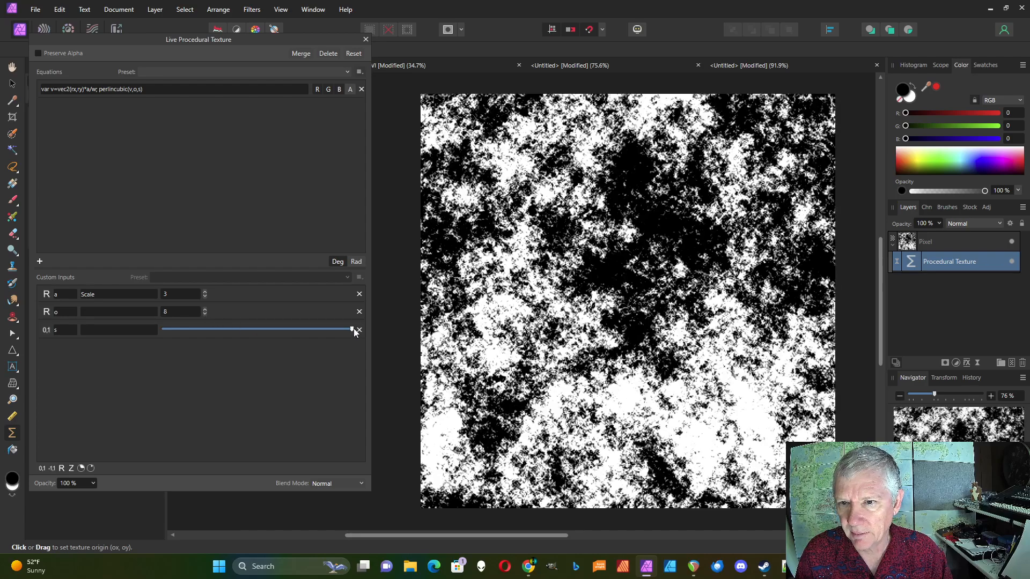
Step: Reduce the s input to just over a third of its range and set Scale to 6
left_click_drag(353, 330, 233, 326)
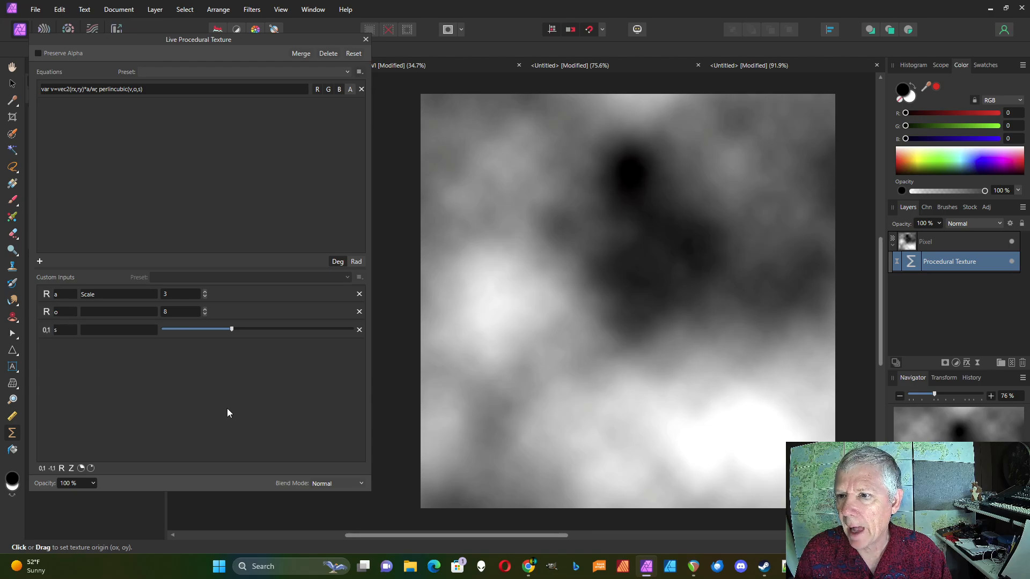
left_click(205, 293)
left_click(204, 293)
left_click(205, 292)
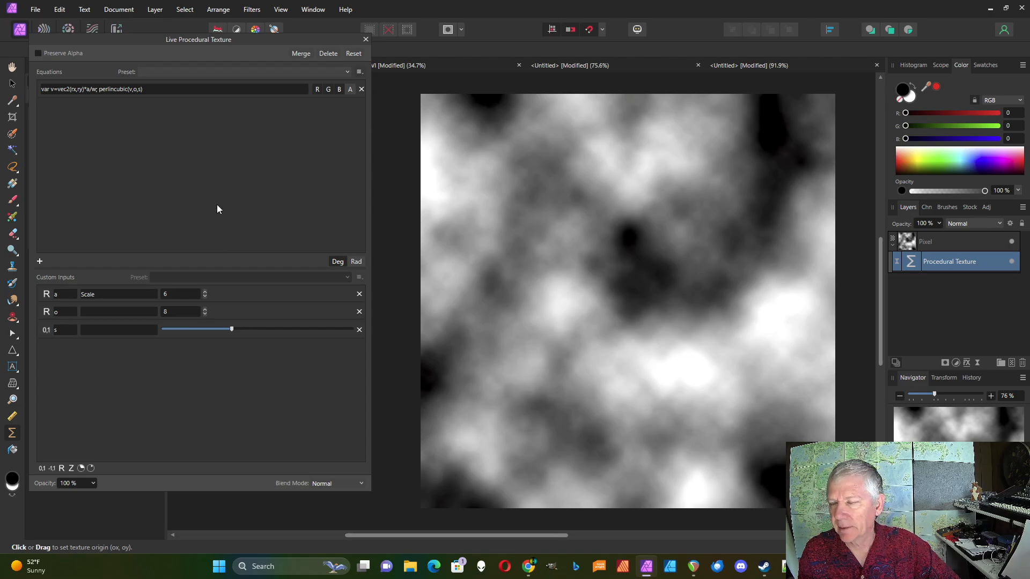
Step: Store the Perlin noise in a variable and output it, making the equation "var v=vec2(rx,ry)*a/w; var n1=perlincubic(v,o,s); n1"
left_click(149, 89)
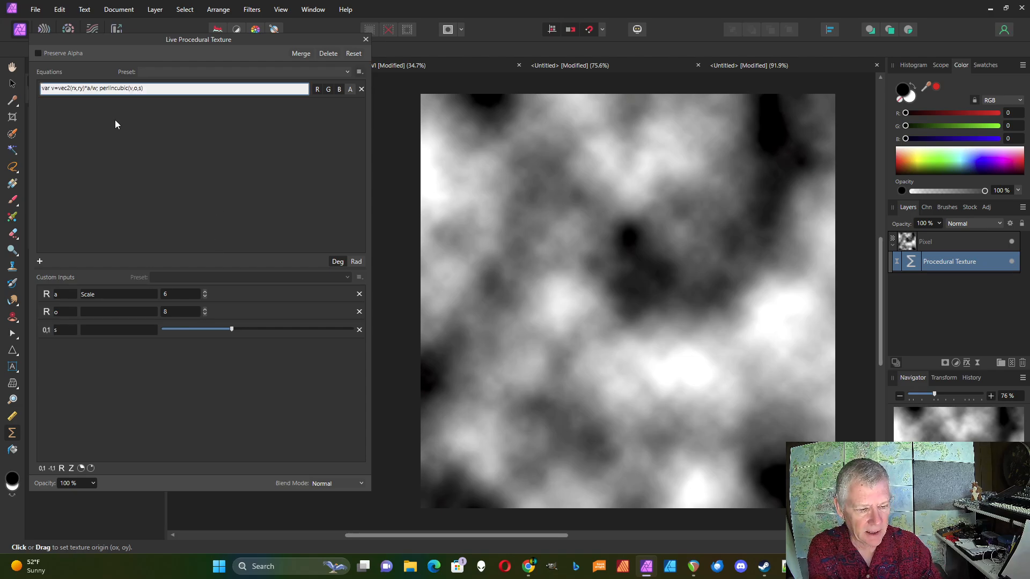
type("r ")
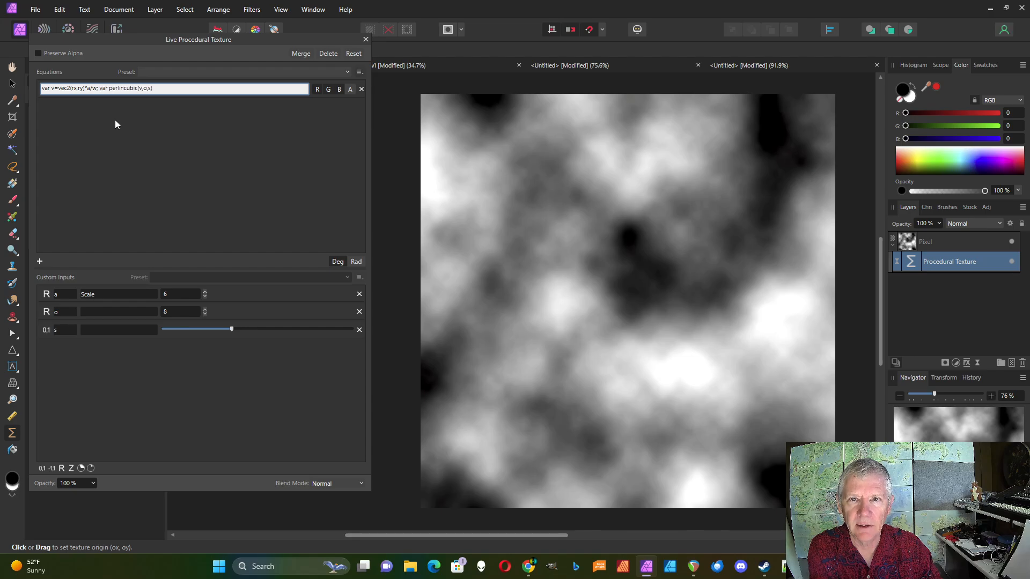
type("n1=")
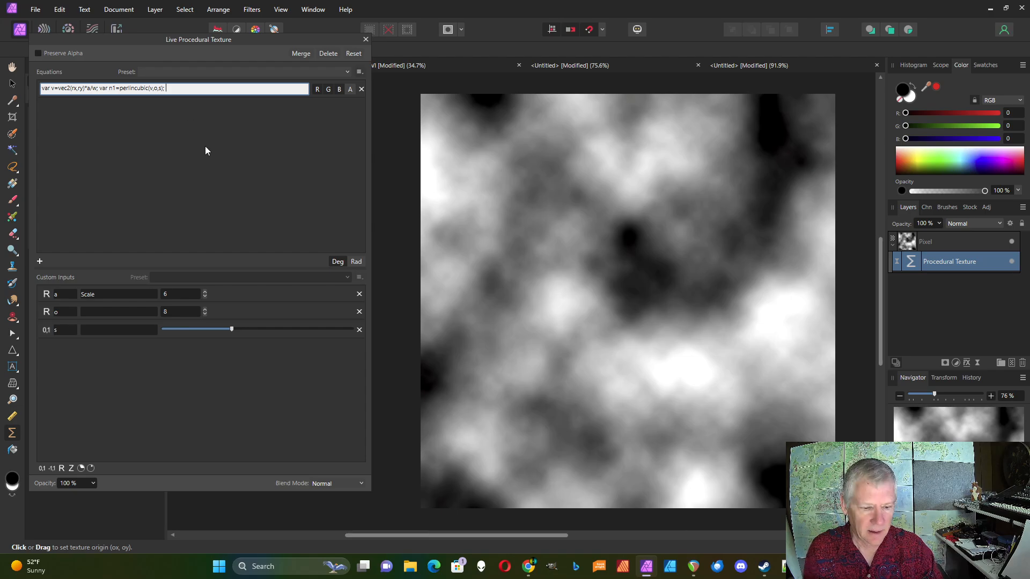
type("1")
key("Return")
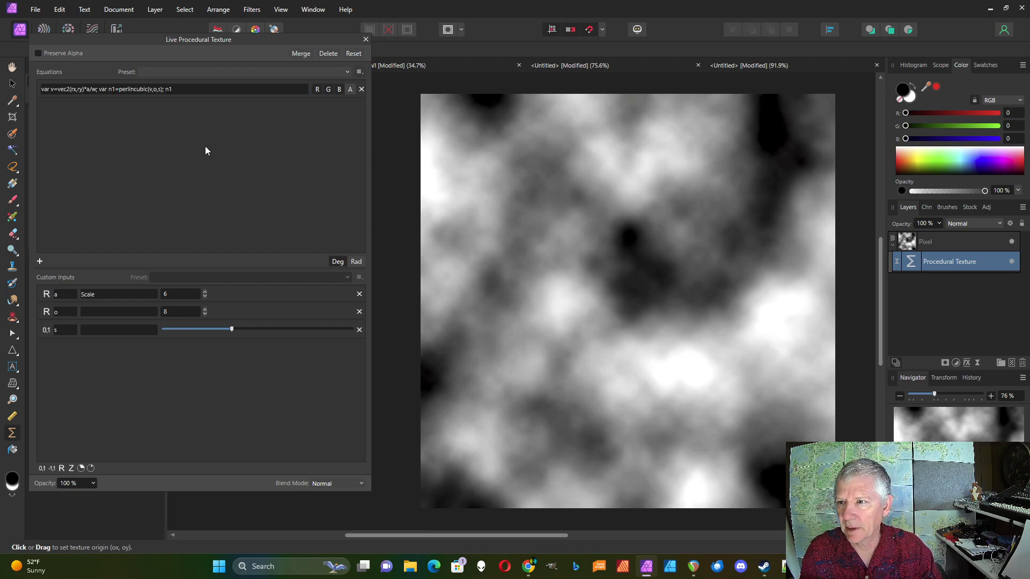
Step: Change the equation's final output from n1 to "lerp(n1,1,t)" and apply it
left_click(173, 91)
left_click(167, 90)
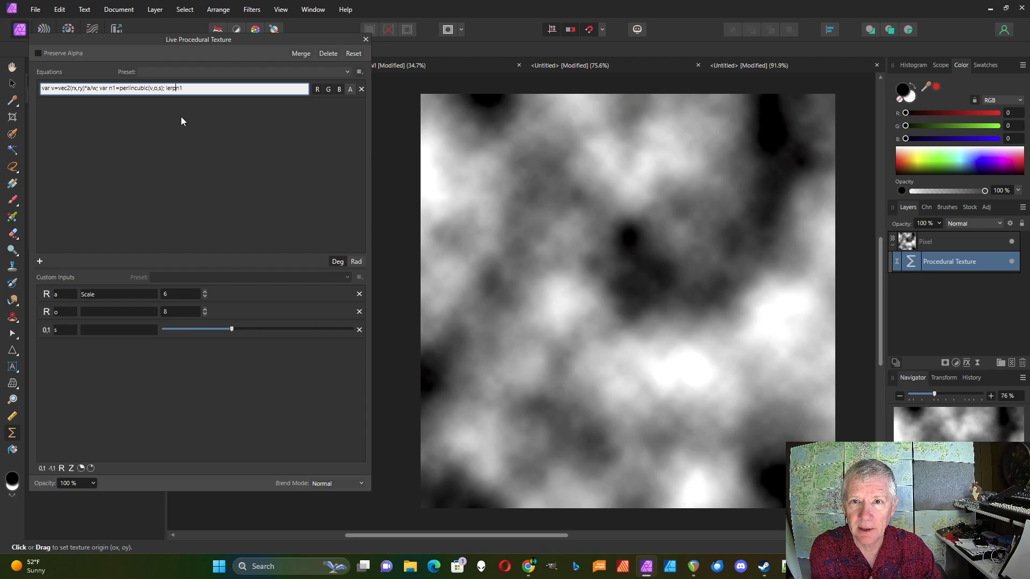
type("(")
left_click(198, 94)
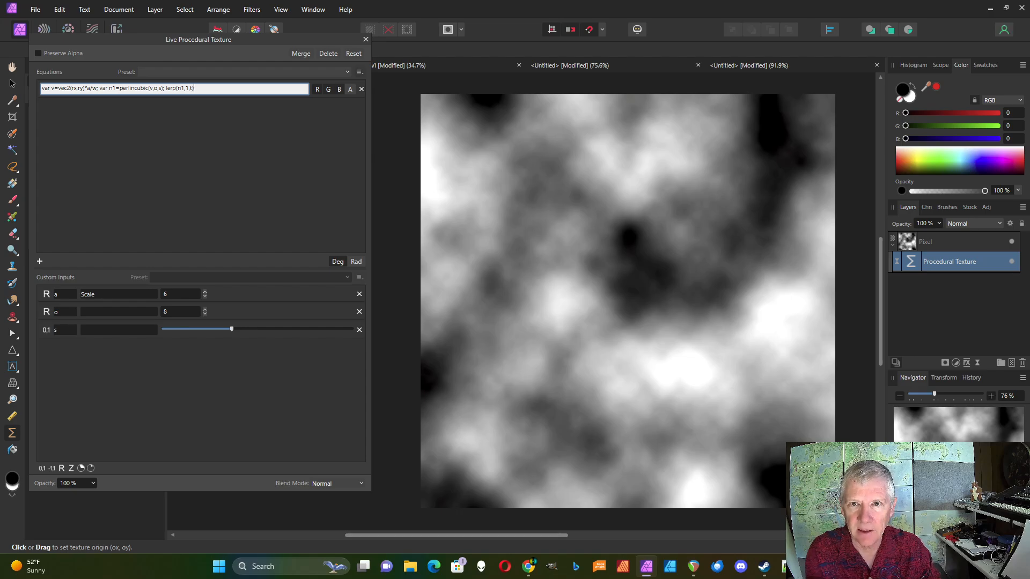
key("Return")
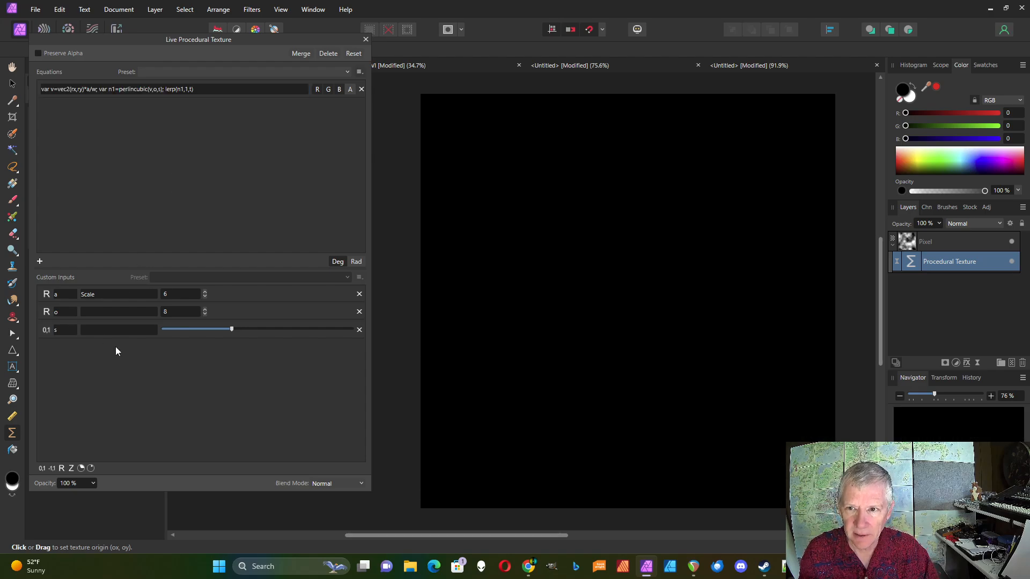
Step: Add a 0 to 1 input named t and labelled Interp, label o Octaves and s Smooth, and lower Interp to its minimum
left_click(41, 469)
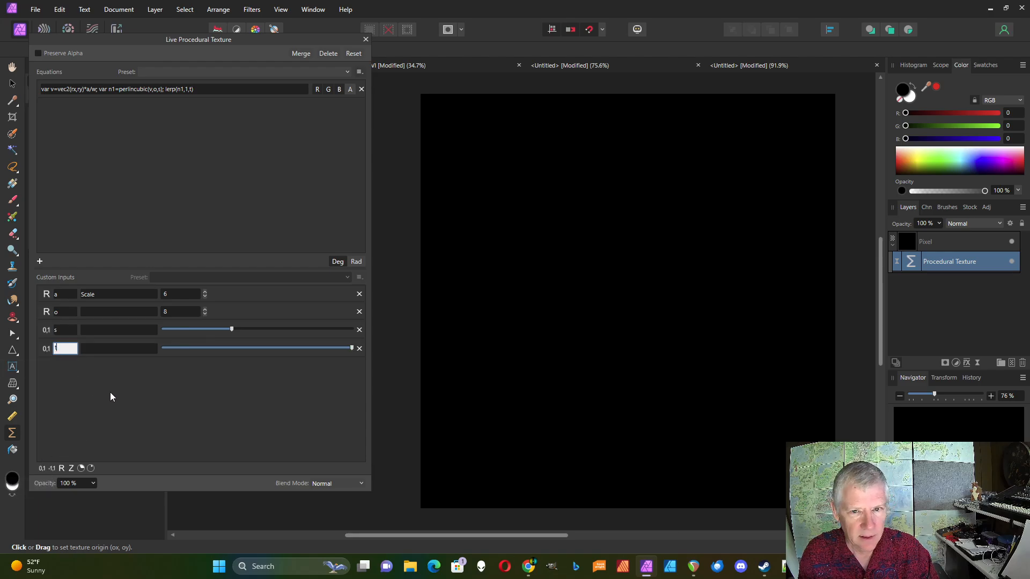
type("t")
key("Return")
left_click(100, 350)
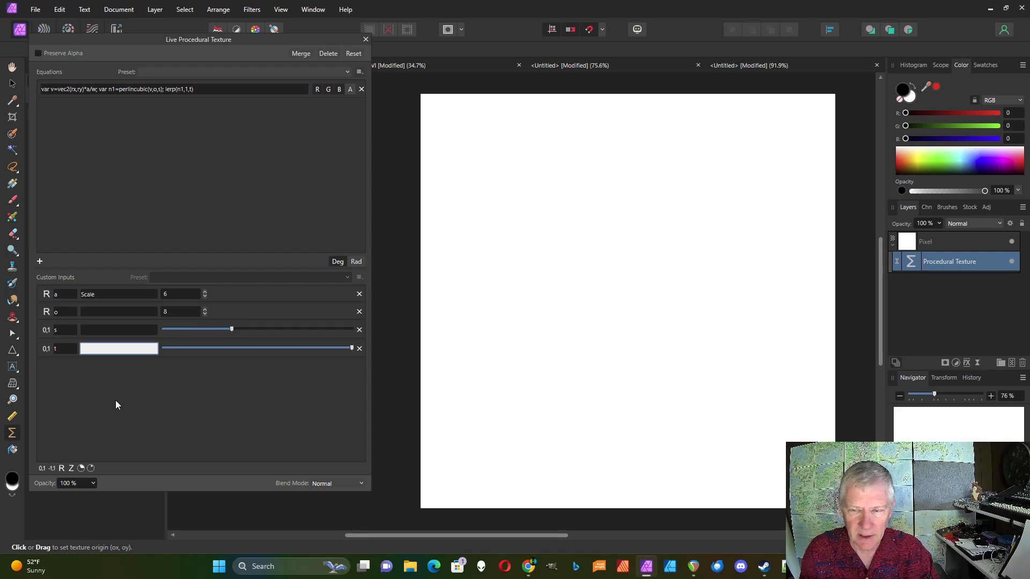
type("Interp")
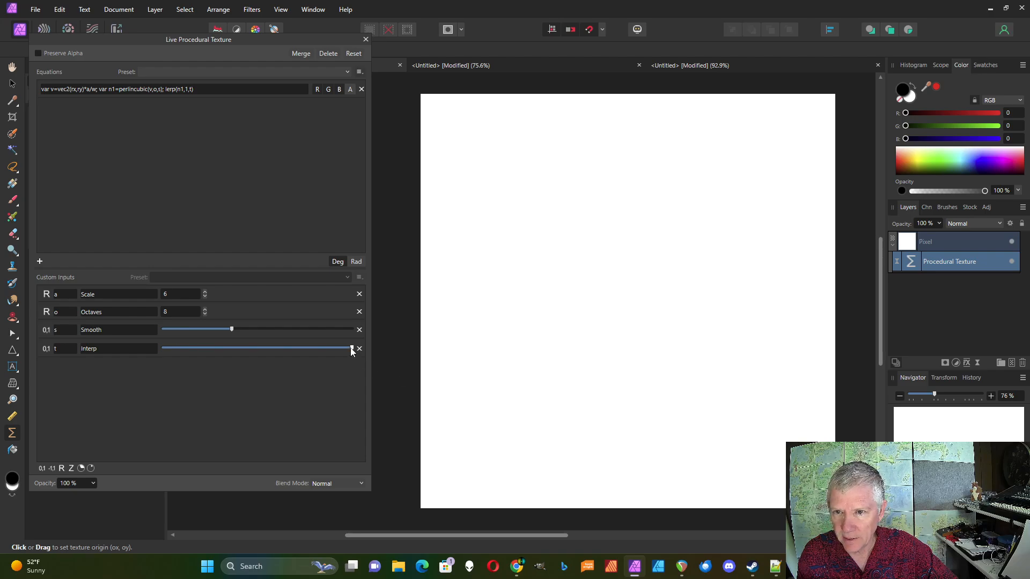
left_click_drag(351, 349, 157, 349)
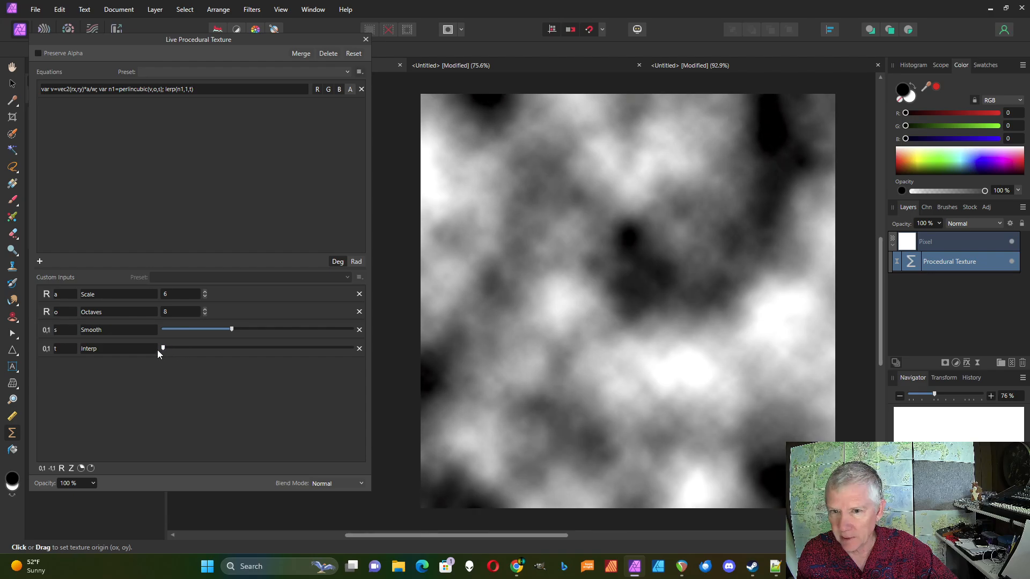
Step: Replace the lerp output with "n1*t" and test it with Interp, leaving the slider at its minimum
left_click(200, 93)
left_click_drag(197, 89, 168, 89)
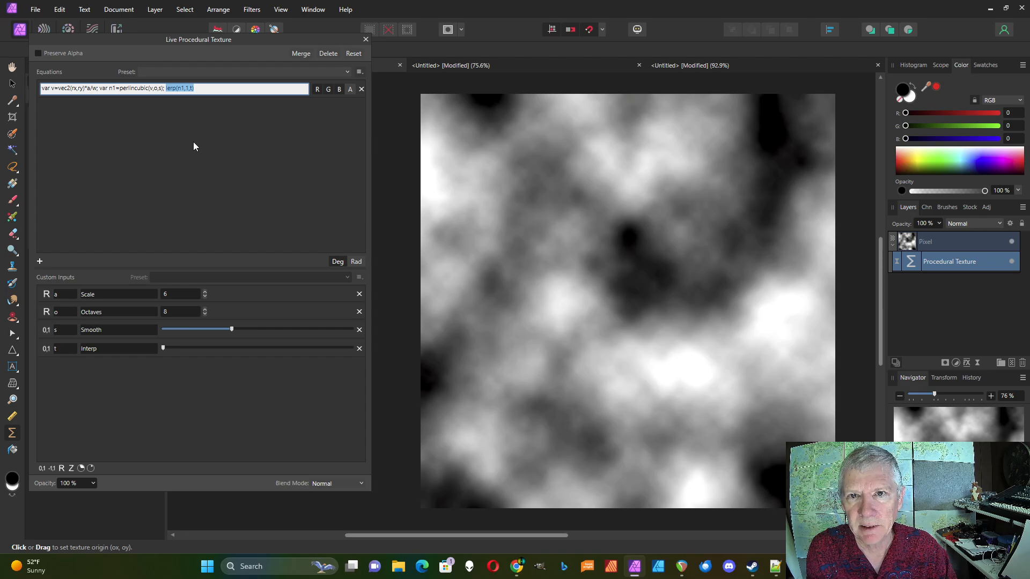
type("n1")
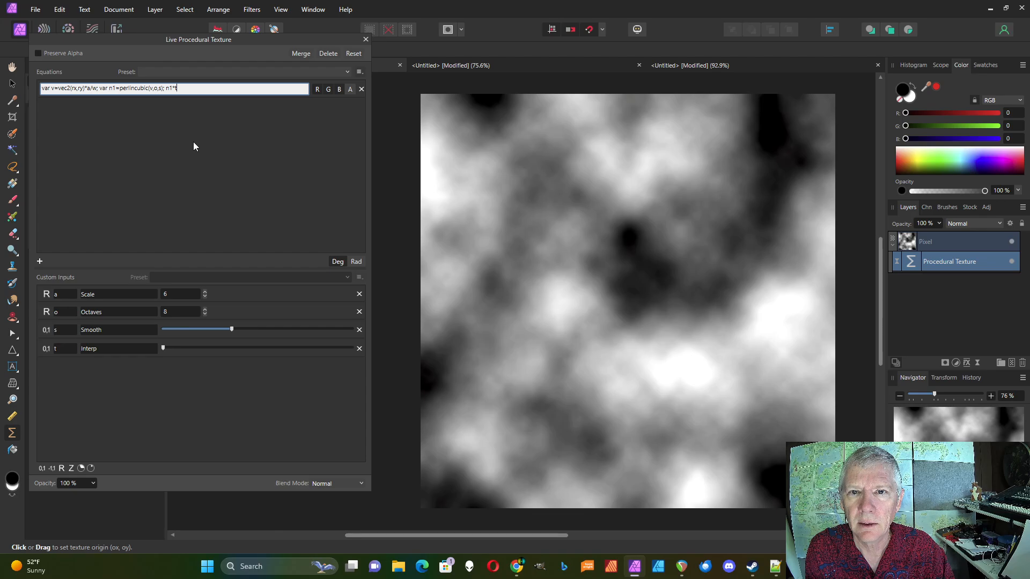
key("Return")
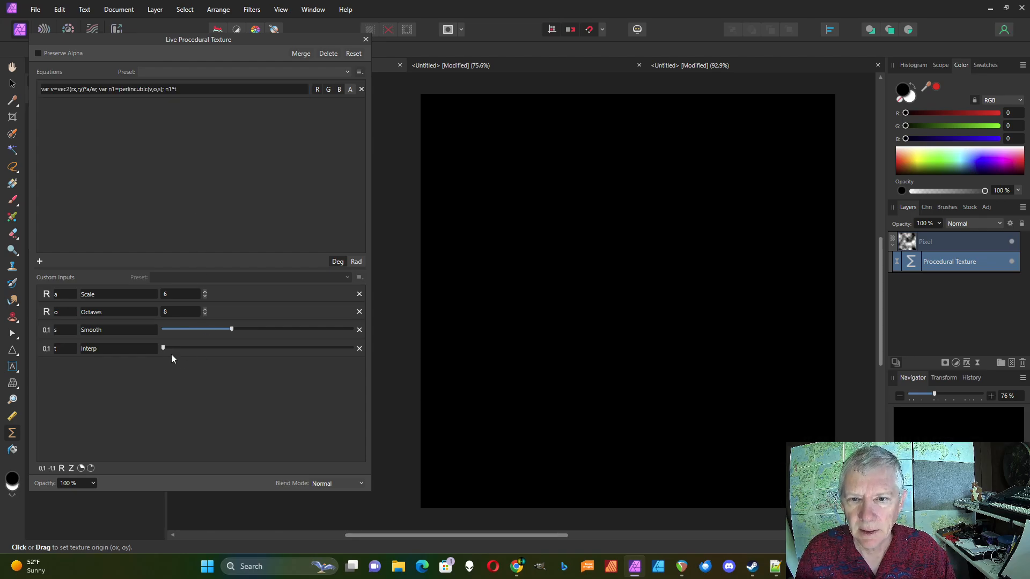
mouse_move(163, 348)
left_mouse_down()
mouse_move(371, 353)
mouse_move(150, 350)
left_mouse_up()
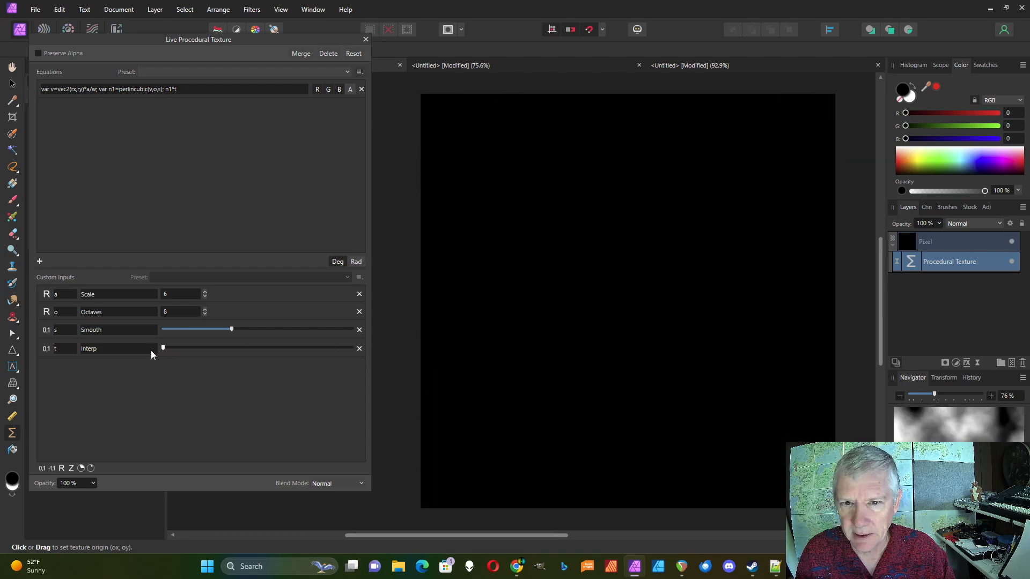
Step: Change the equation's output to "n1*(1-t)+t" and raise Interp to its maximum
left_click(181, 89)
left_click(181, 89)
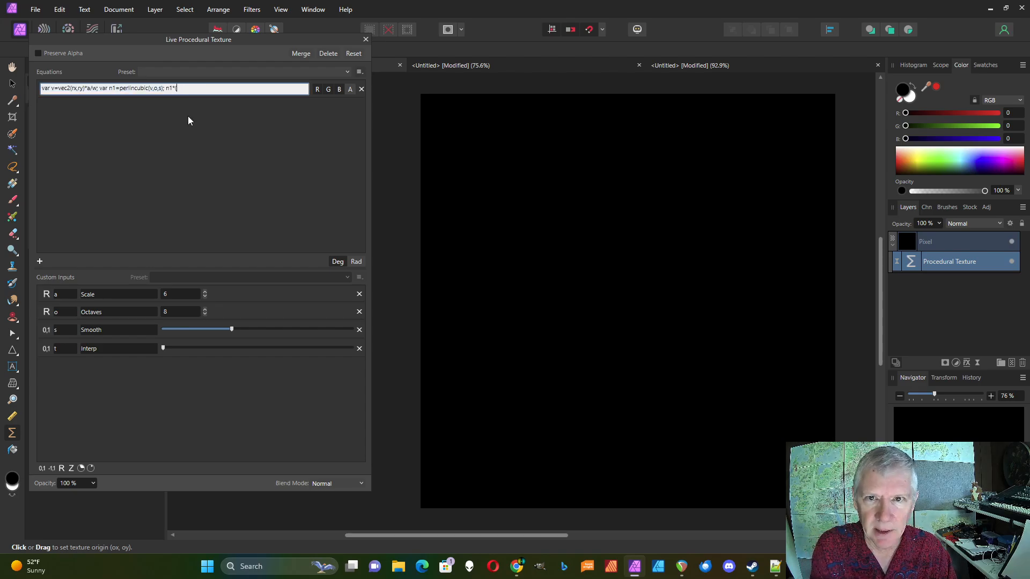
type("(1-t)+t")
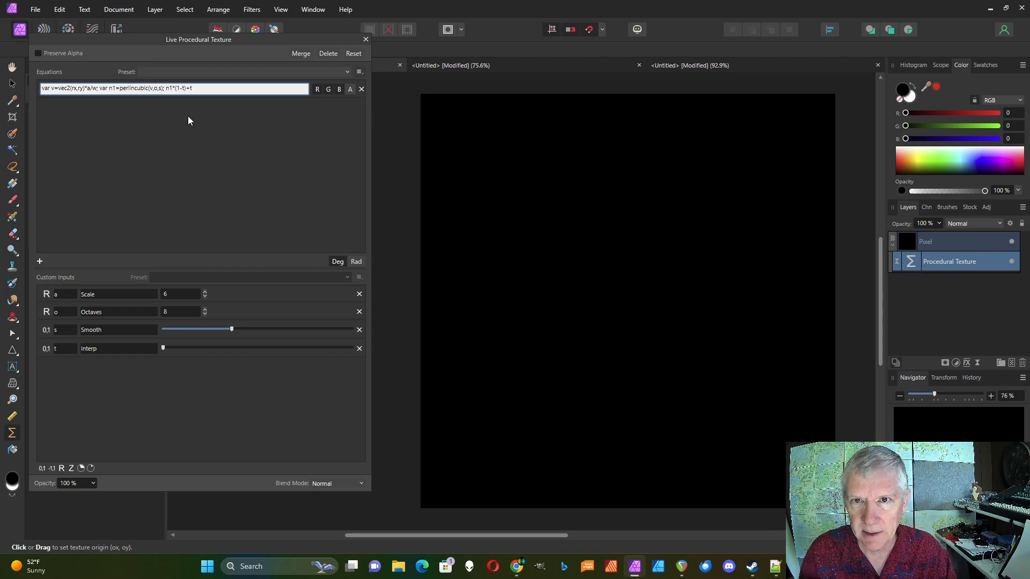
key("Return")
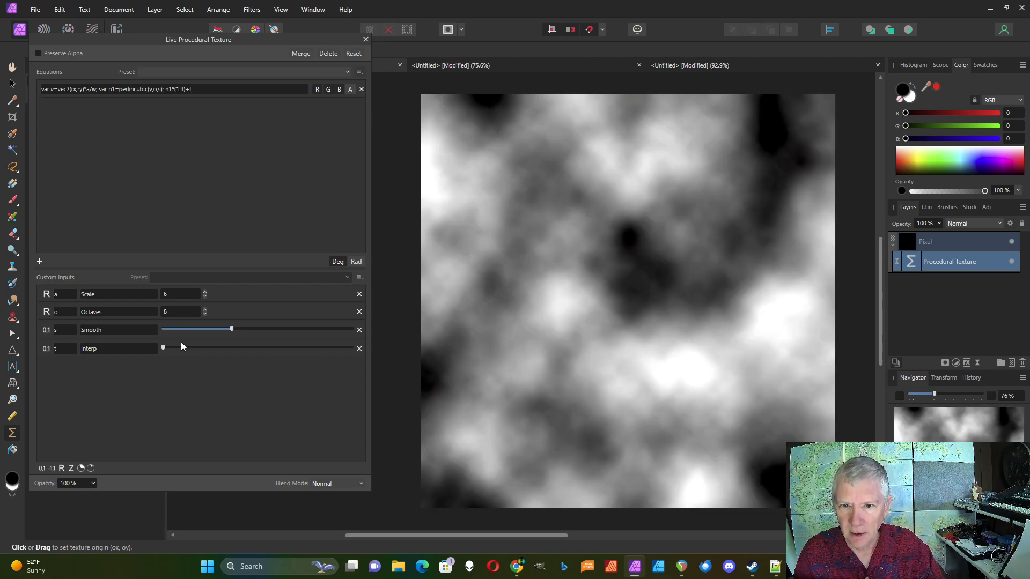
left_click_drag(163, 350, 355, 358)
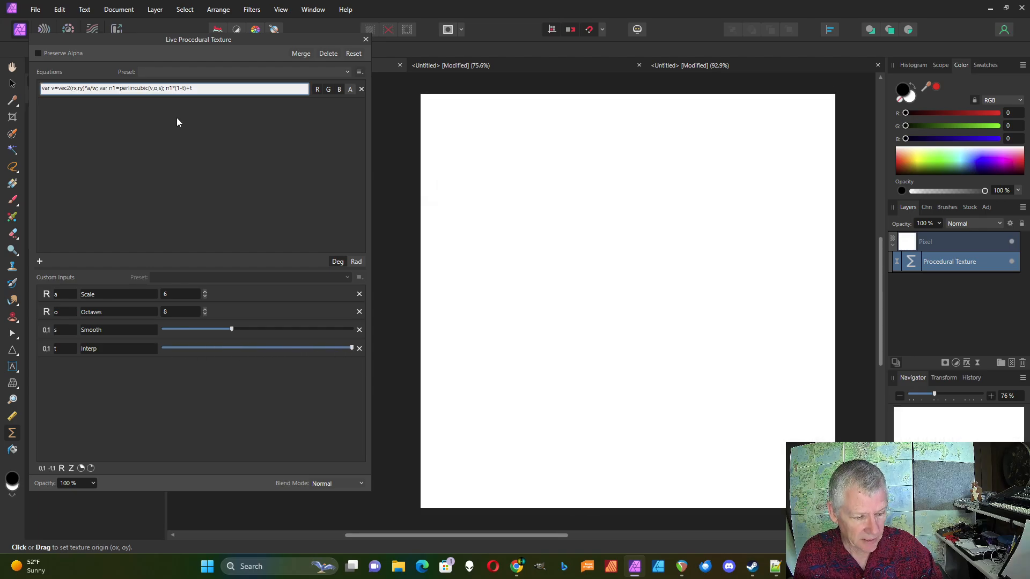
Step: Add a second noise variable after n1 in the equation, defined as "var n2=perlincubic(v*4,o,s);"
type("var n1=perlincubic(v,o,s);")
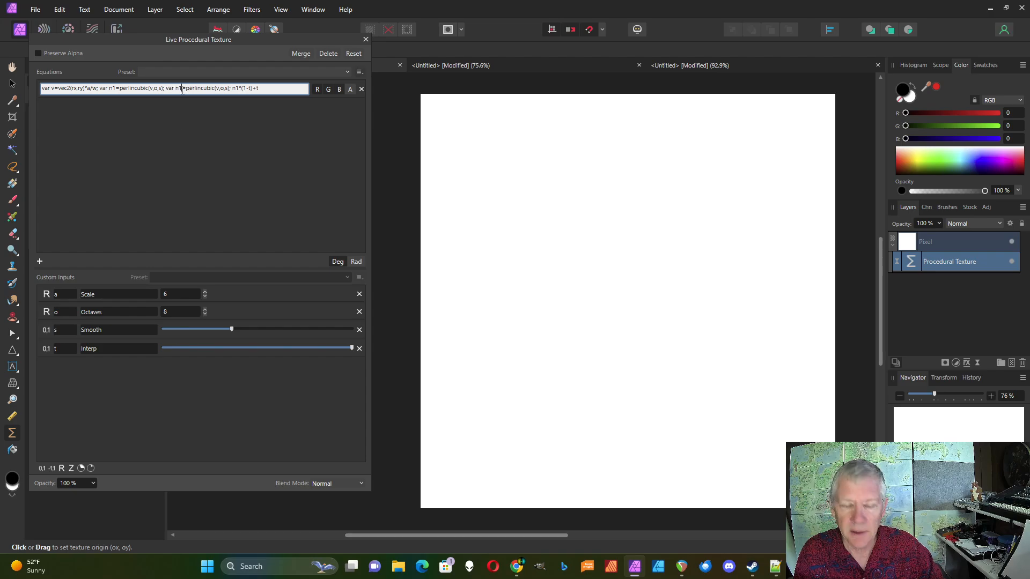
key("BackSpace")
type("2")
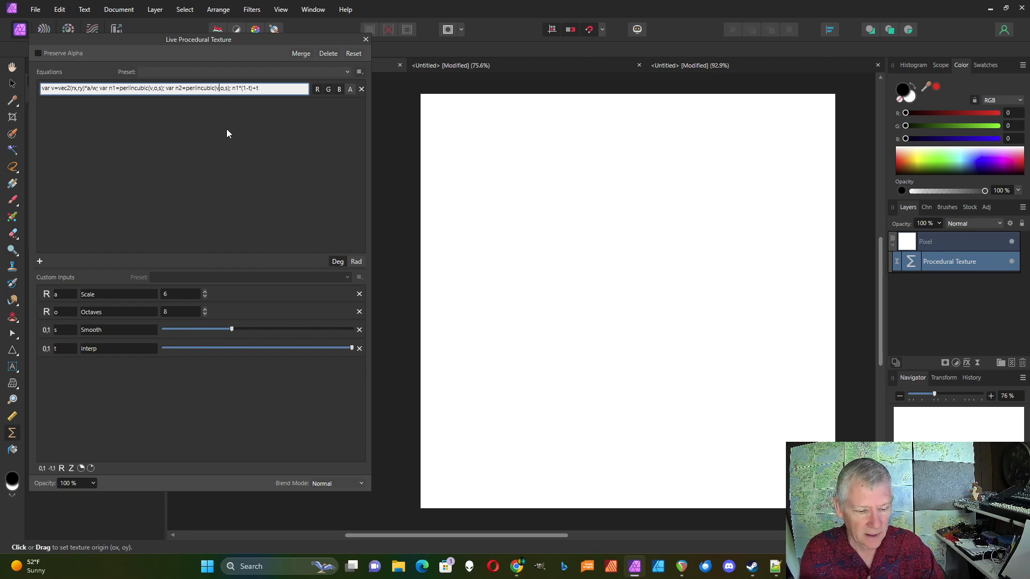
type("*")
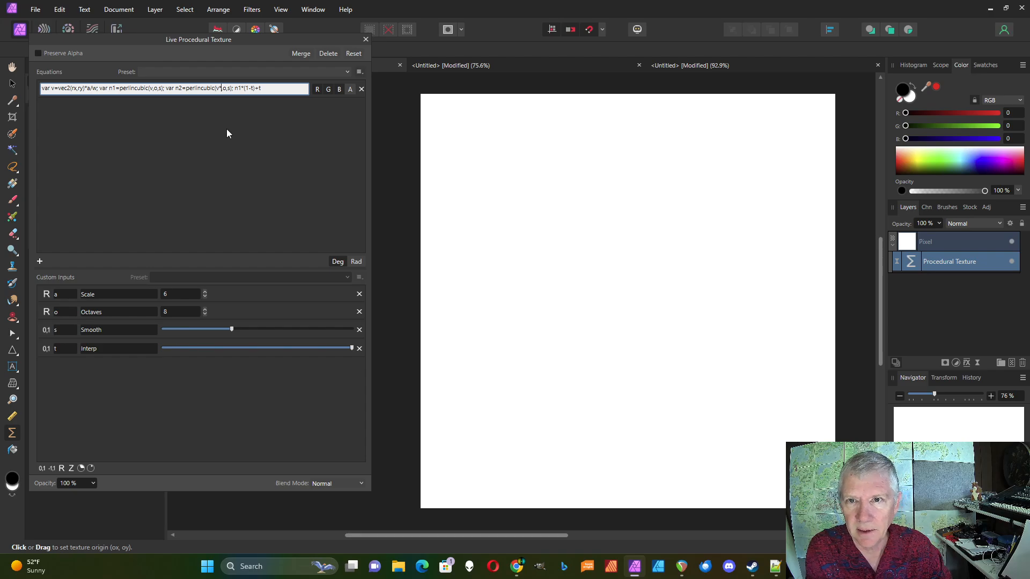
type("4")
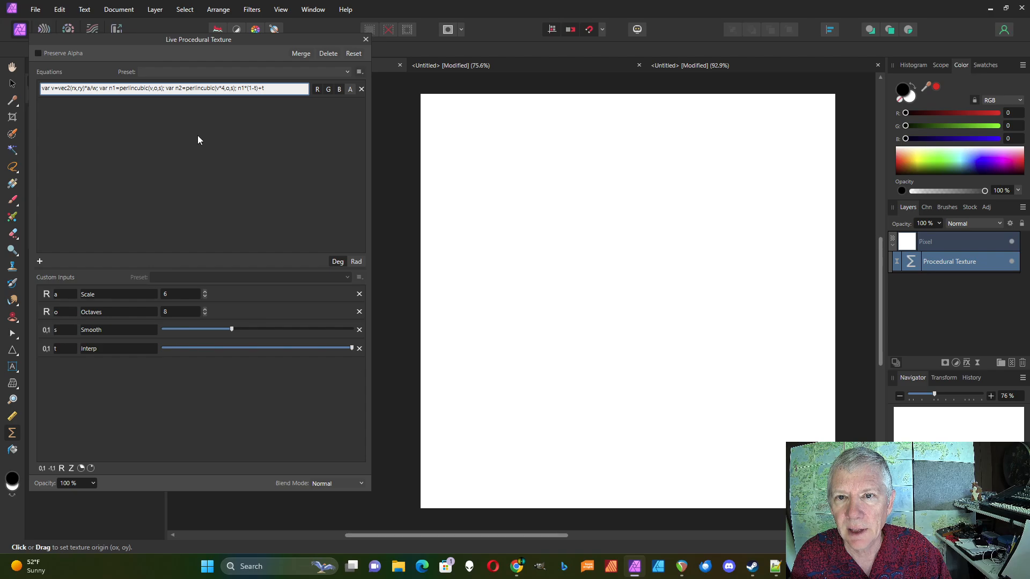
key("Return")
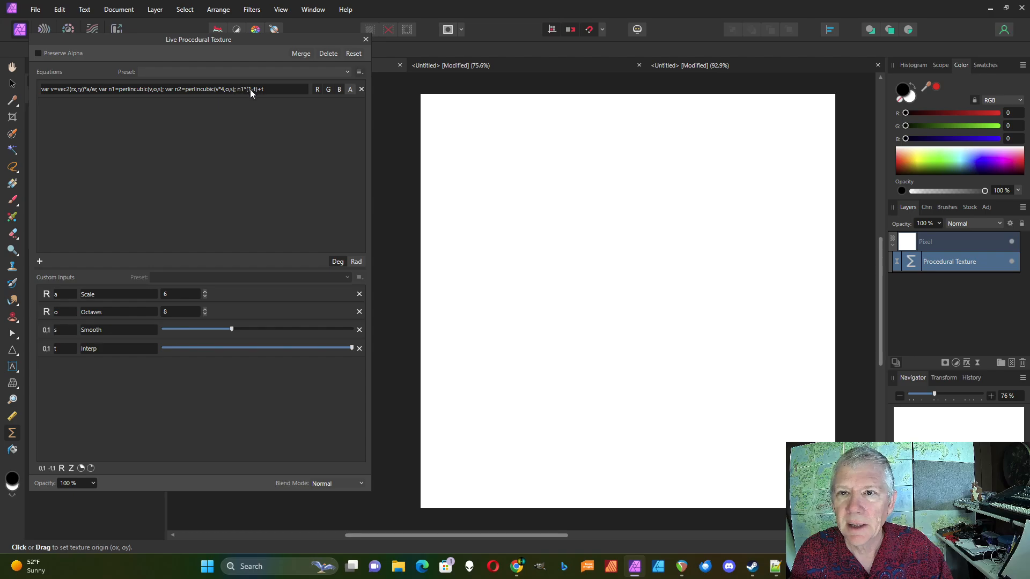
Step: Extend the output to "n1*(1-t)+t*n2" and lower Interp to about the middle of its range
left_click(264, 91)
left_click(268, 89)
type("*")
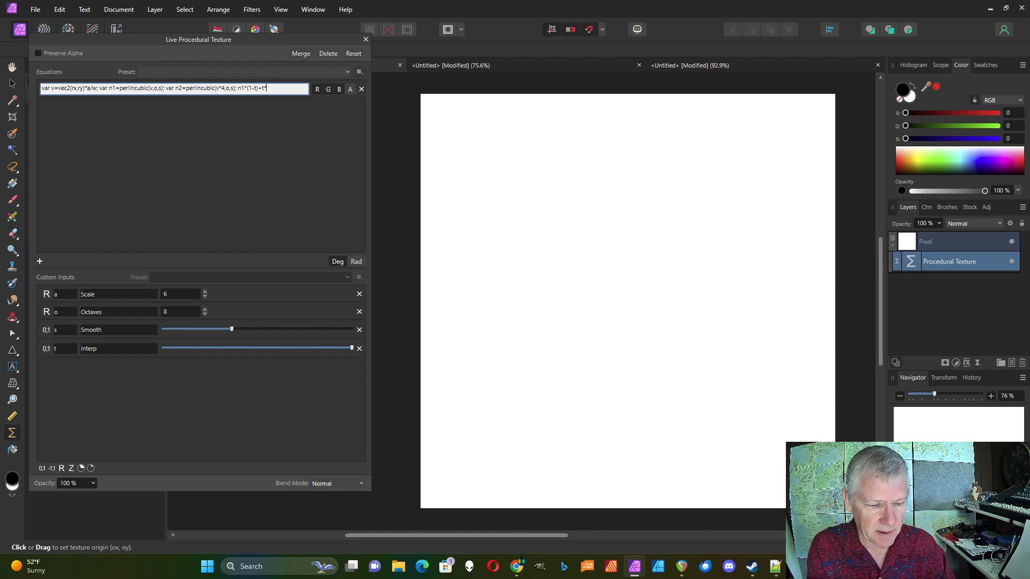
type("n2")
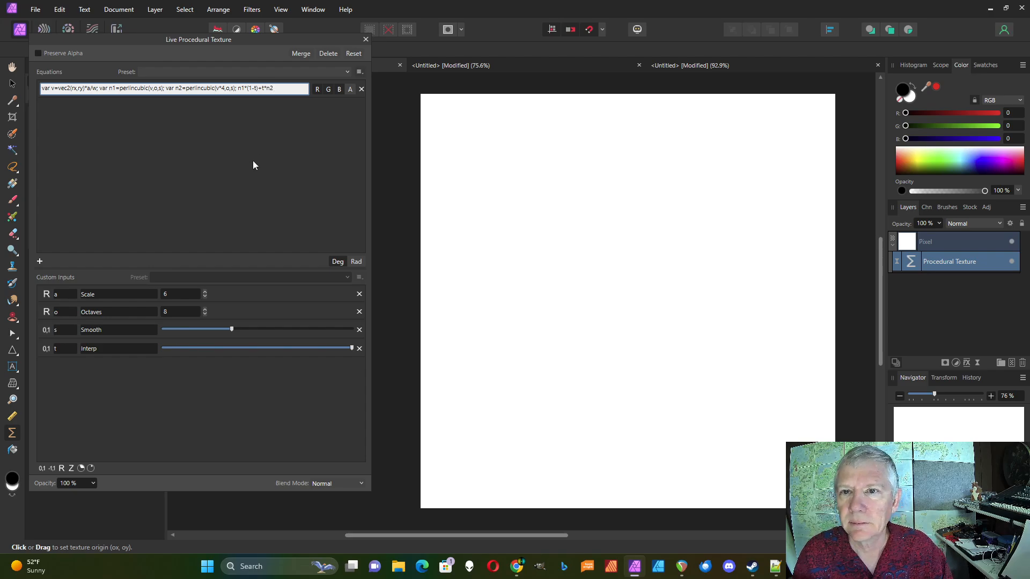
key("Return")
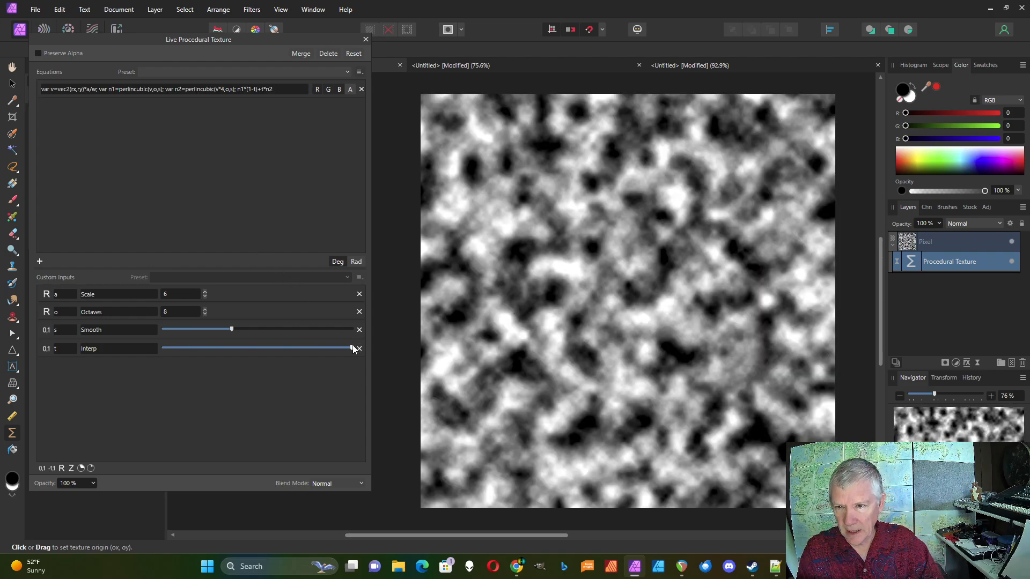
left_click_drag(353, 349, 258, 353)
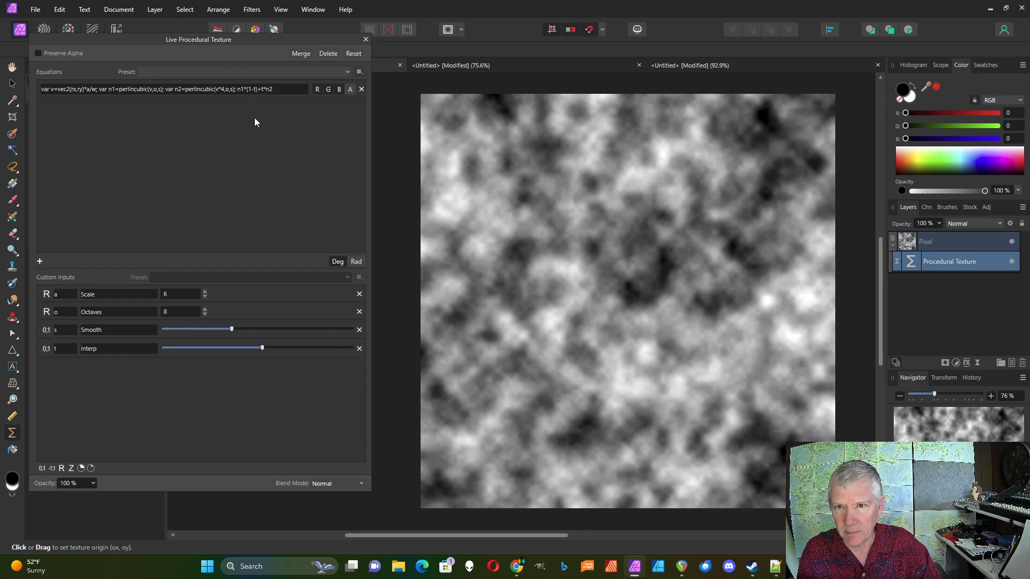
Step: Replace the manual blend with "lerp(n1,n2,t)" and nudge Interp slightly around the middle of its range
left_click(239, 89)
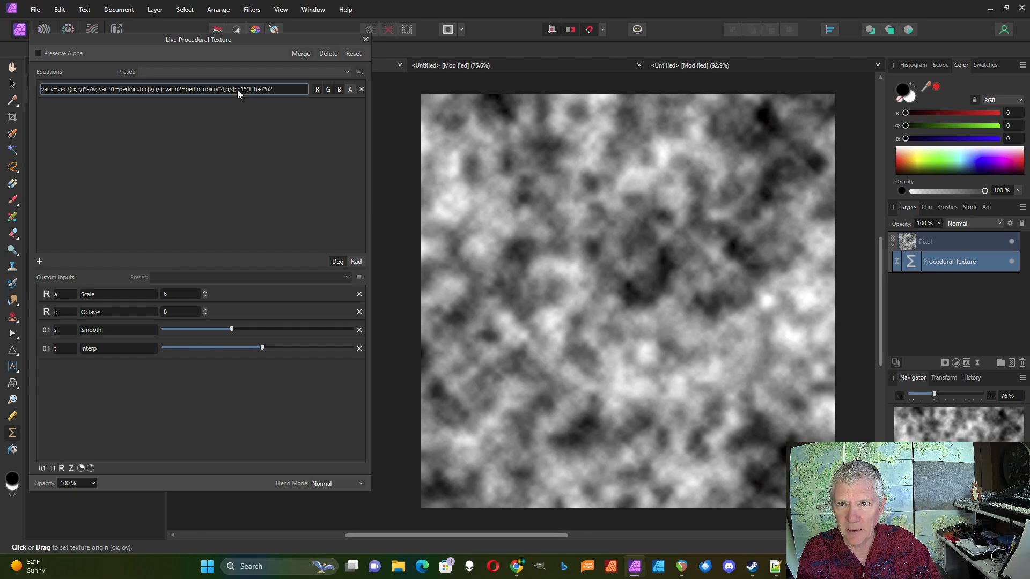
left_click_drag(239, 89, 273, 89)
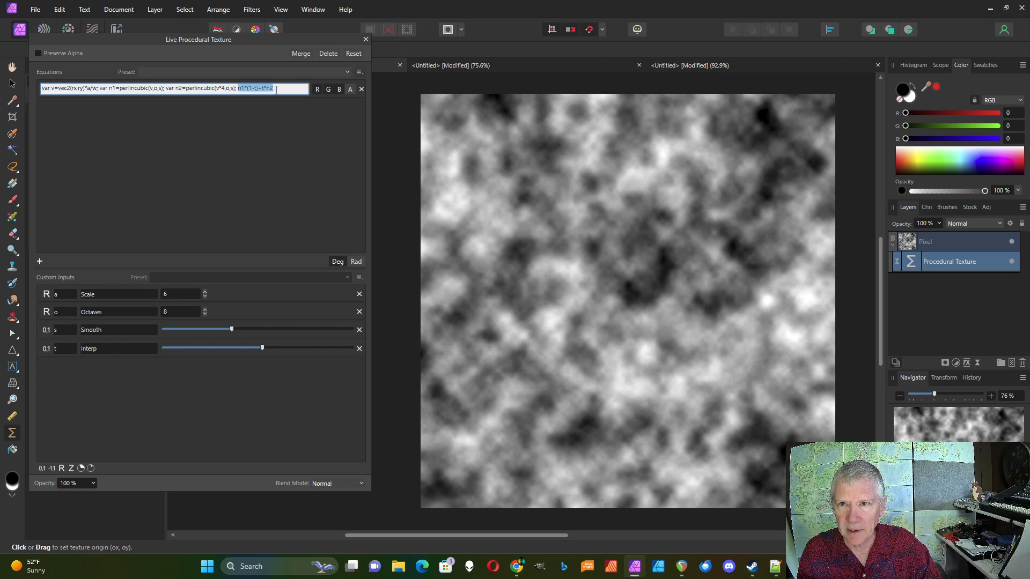
type("ler")
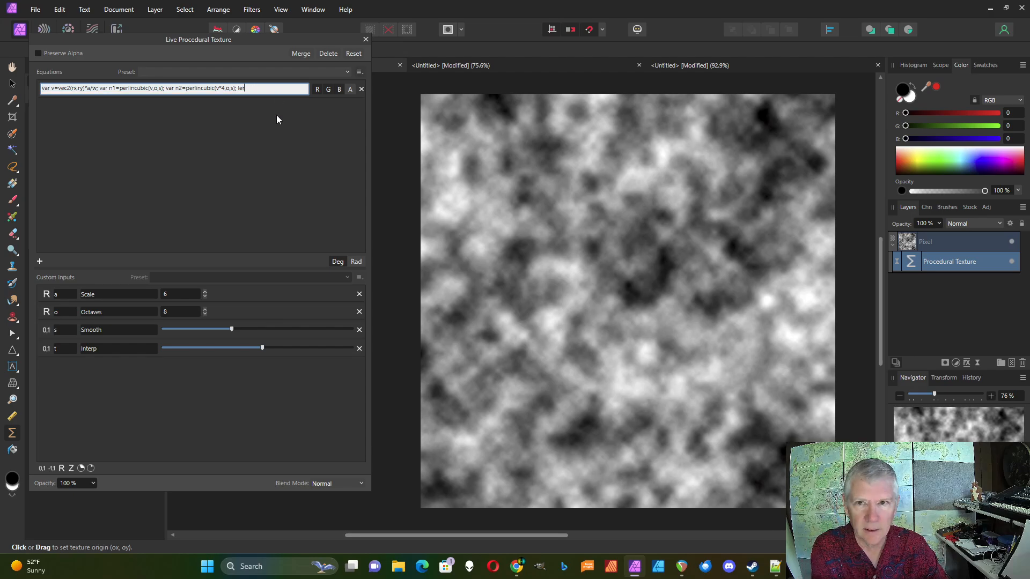
type("p(n1,")
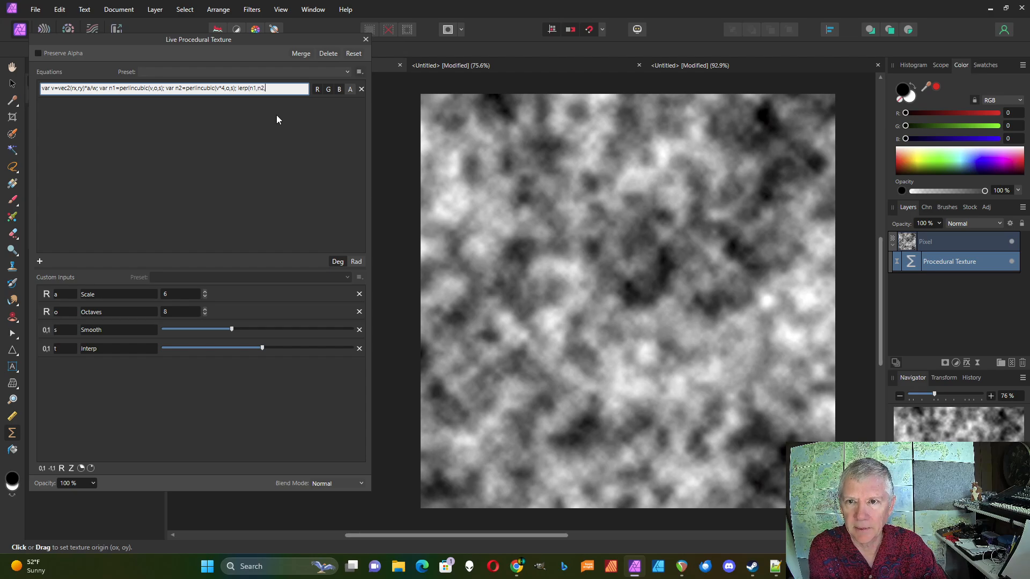
type("n2,t)")
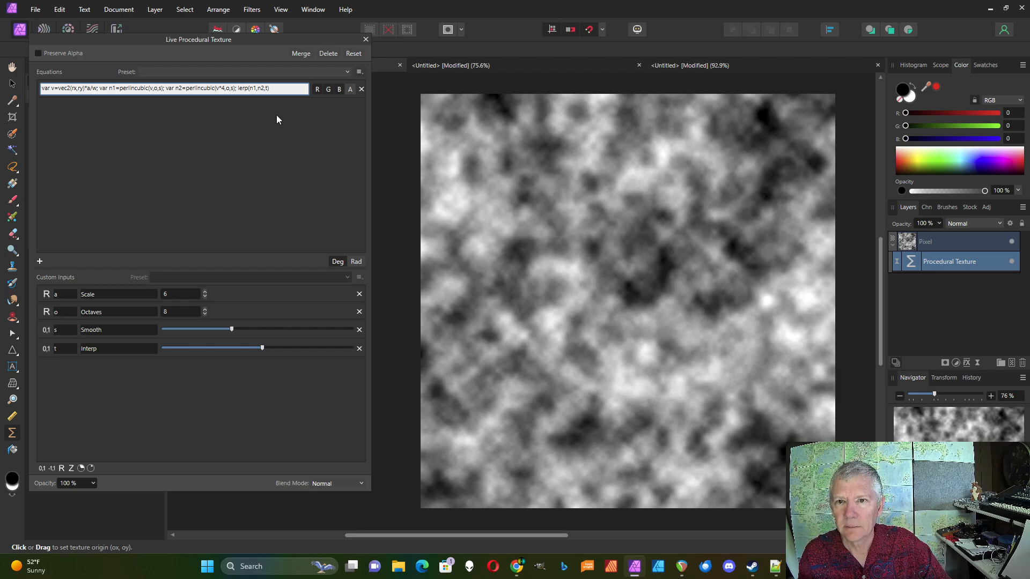
key("Return")
mouse_move(263, 350)
left_mouse_down()
mouse_move(335, 347)
mouse_move(147, 349)
mouse_move(255, 357)
left_mouse_up()
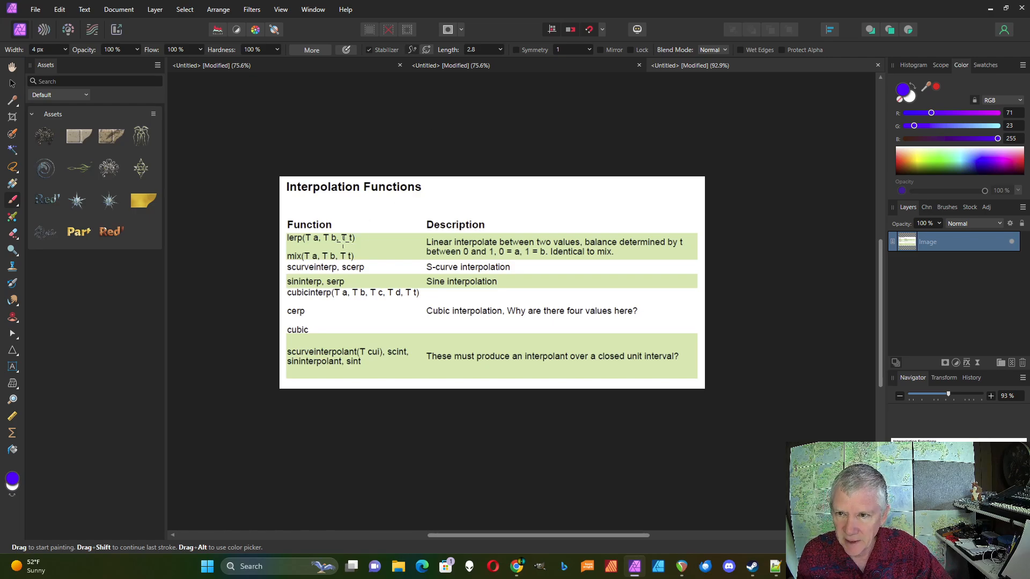
Step: Underline lerp's "T t" parameter in blue on the Interpolation Functions image, and raise Interp to its maximum in the procedural texture document
left_click_drag(344, 244, 359, 245)
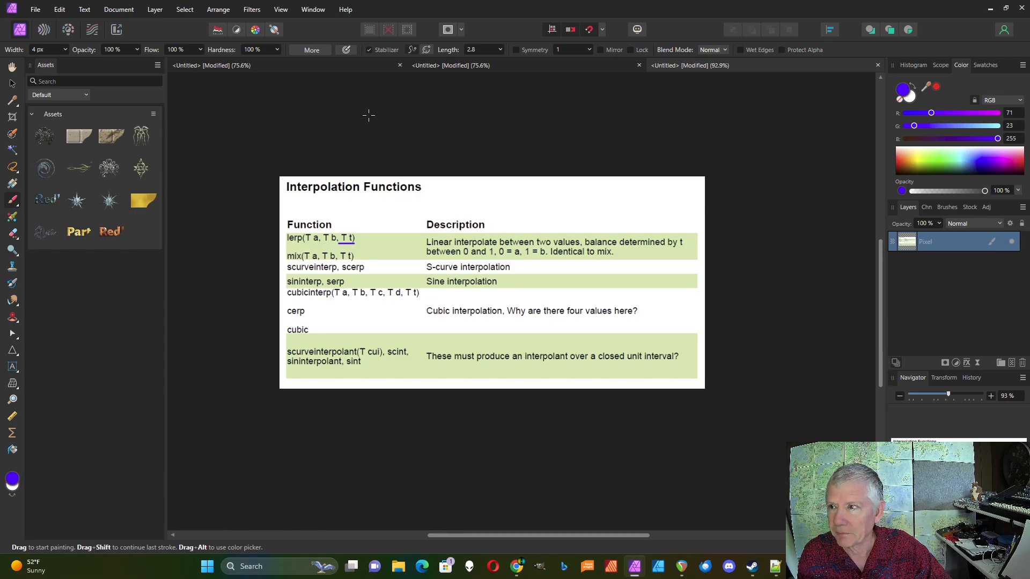
left_click(322, 66)
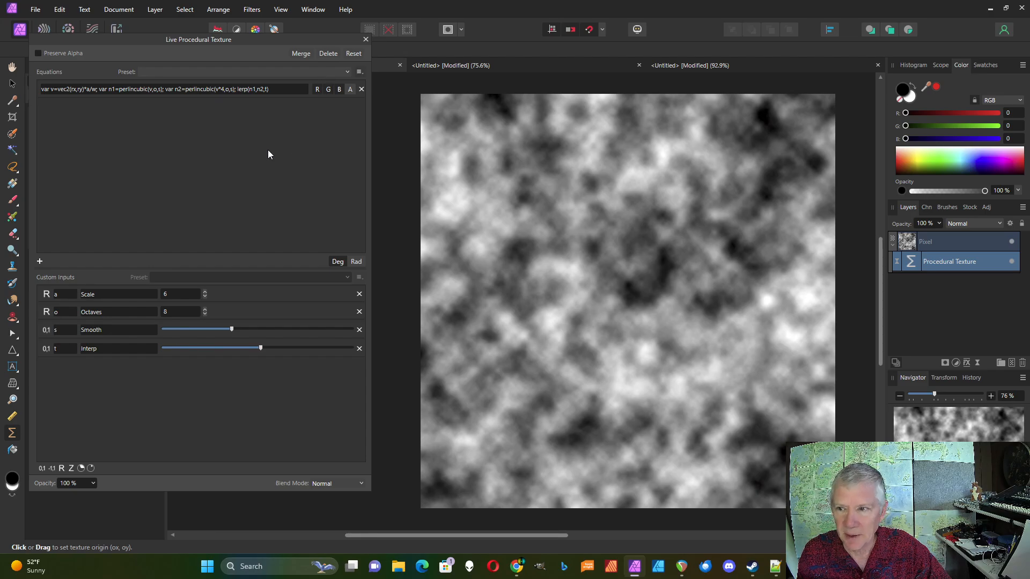
left_click_drag(260, 348, 352, 349)
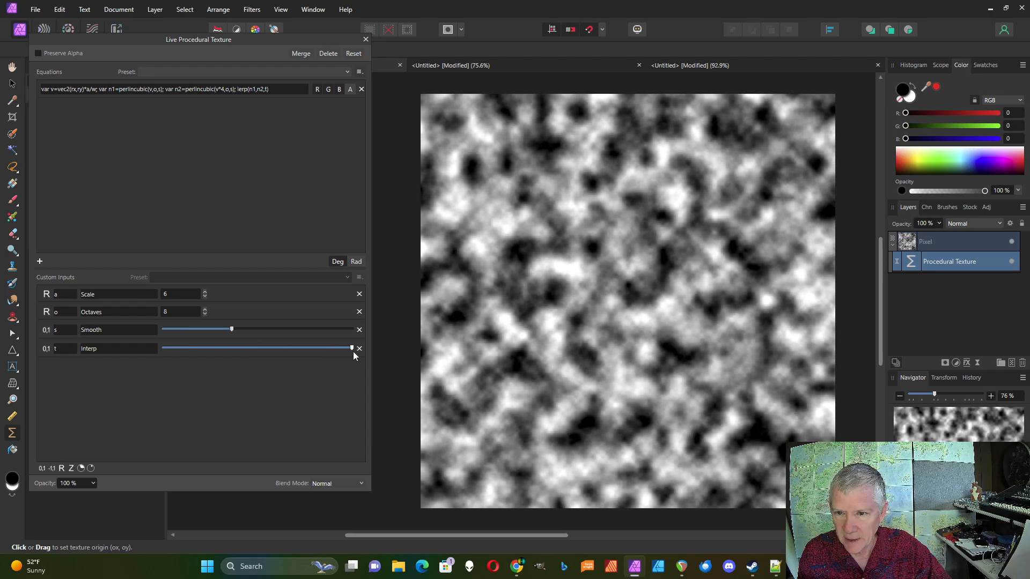
Step: Wrap n2's noise in a hyperbolic sine oscillation with a b multiplier, making it "var n2=oschsin(b*perlincubic(v*4,o,s));"
left_click(186, 90)
left_click(188, 90)
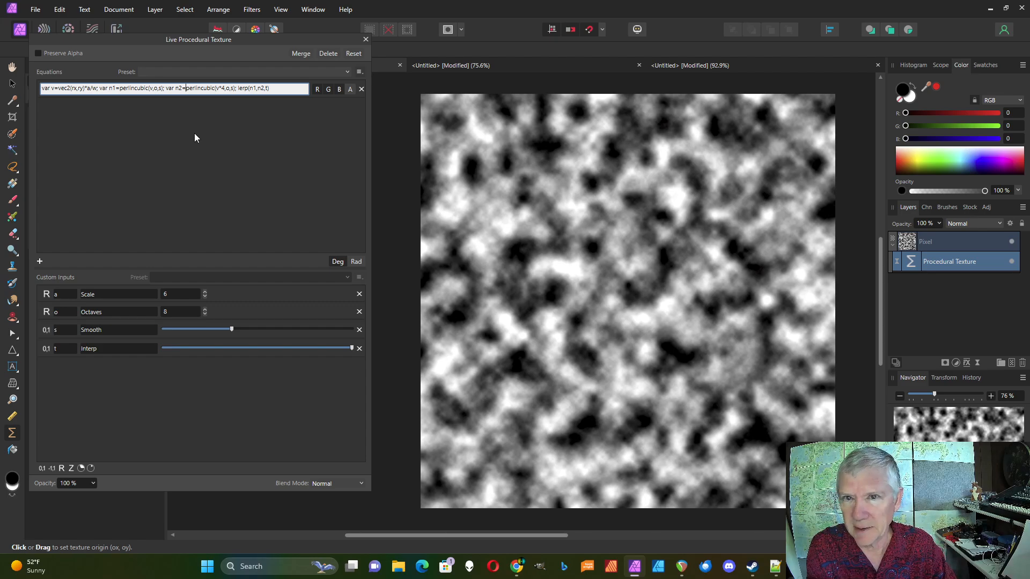
type("oscsin")
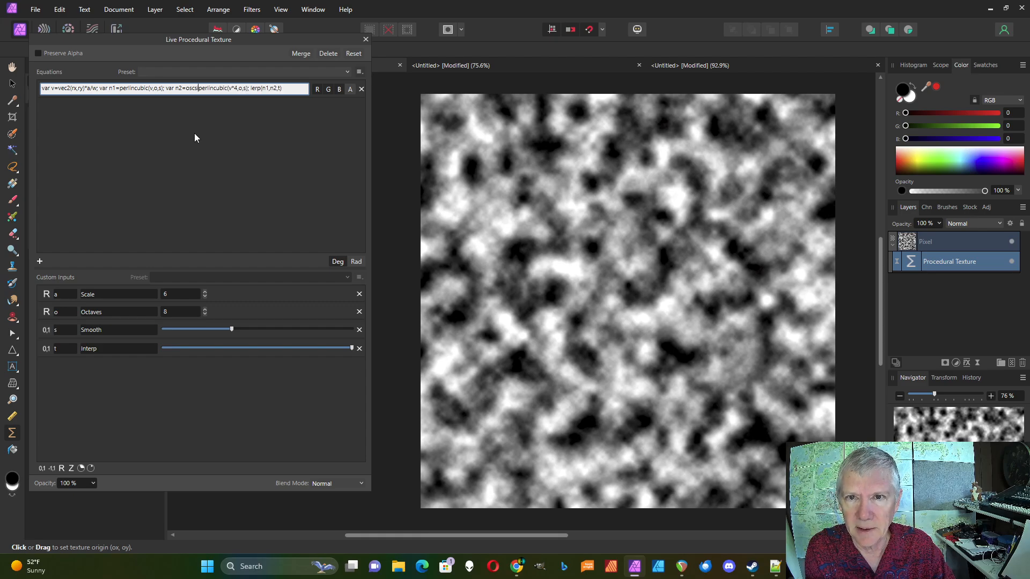
type("(")
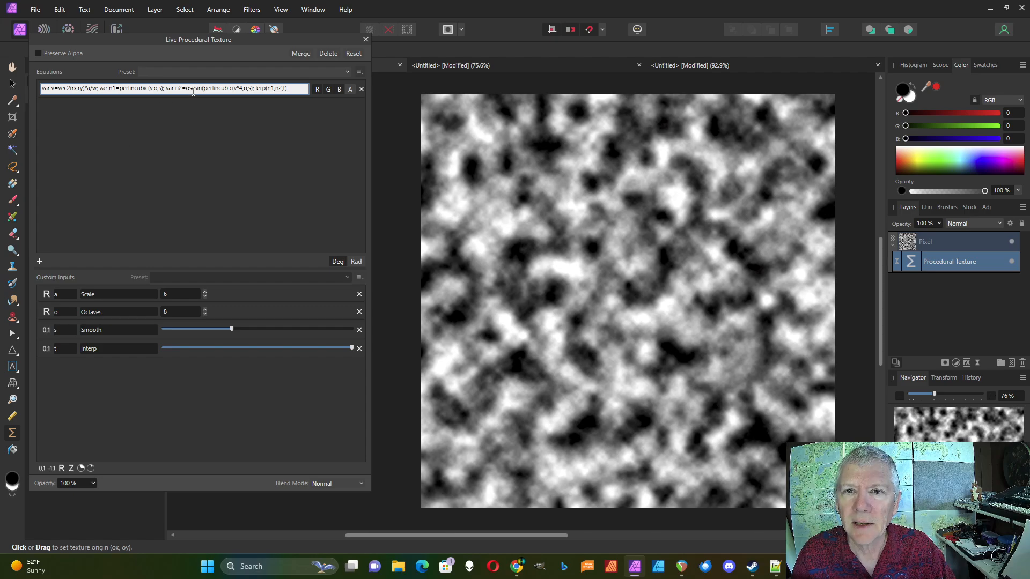
type(")")
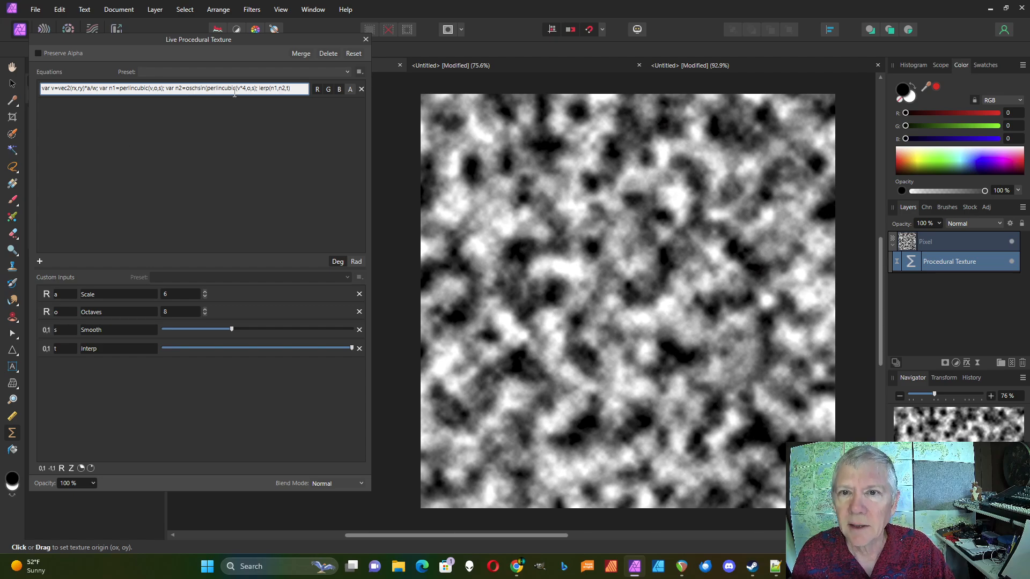
type(")")
type("b*")
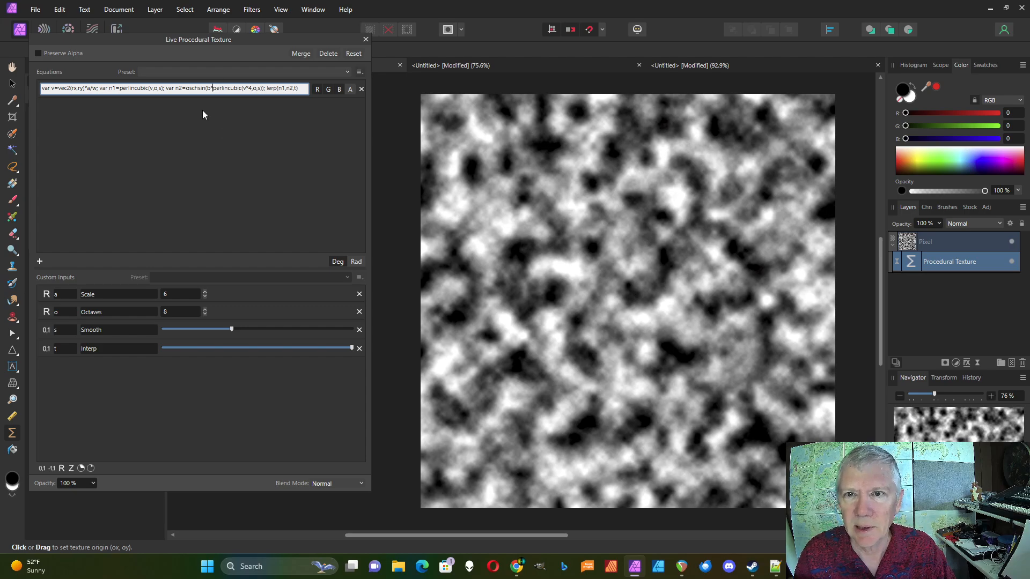
left_click(185, 138)
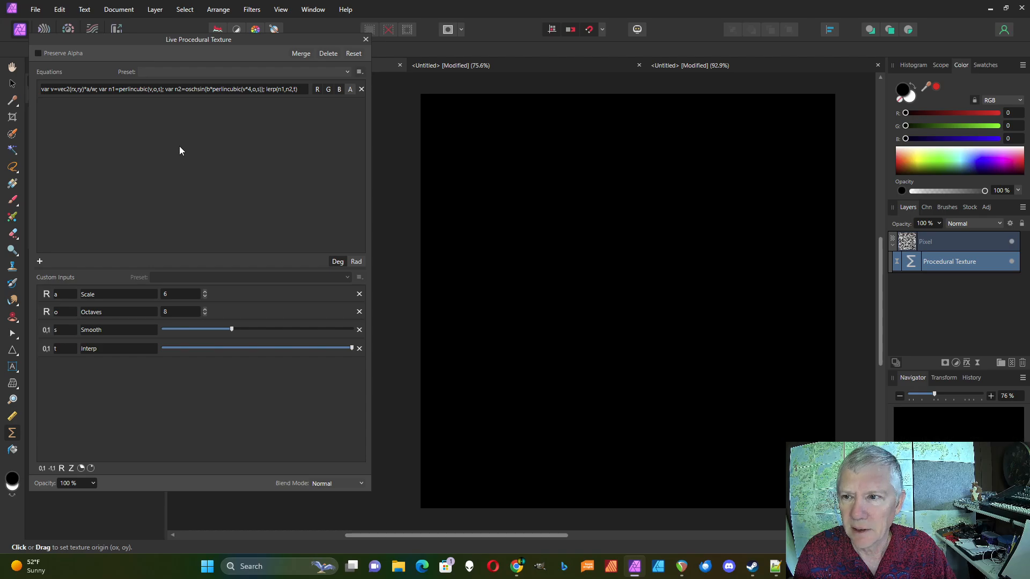
Step: Add a real-number custom input b and set its value to 3
left_click(61, 468)
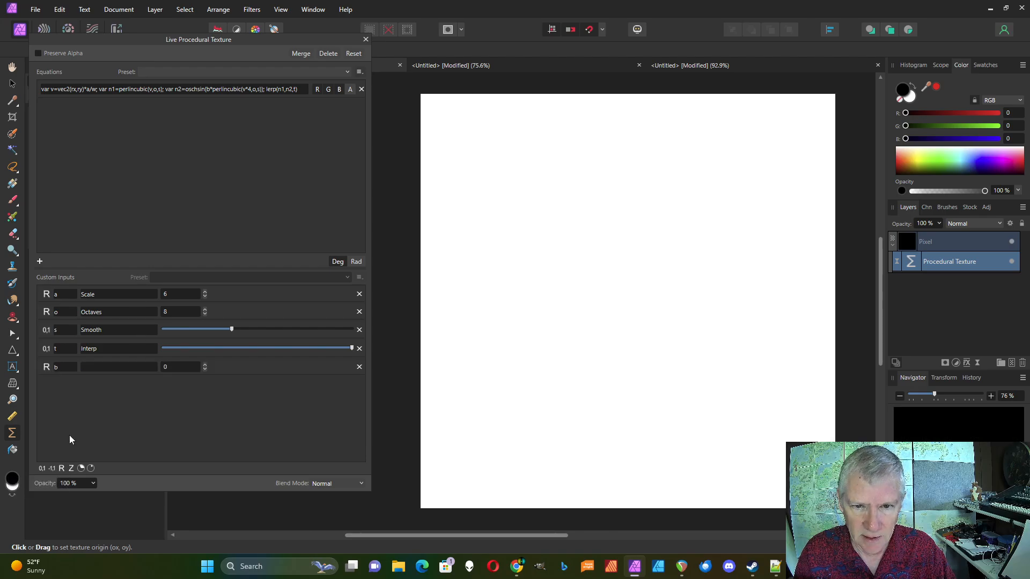
left_click(204, 364)
left_click(204, 364)
left_click(204, 365)
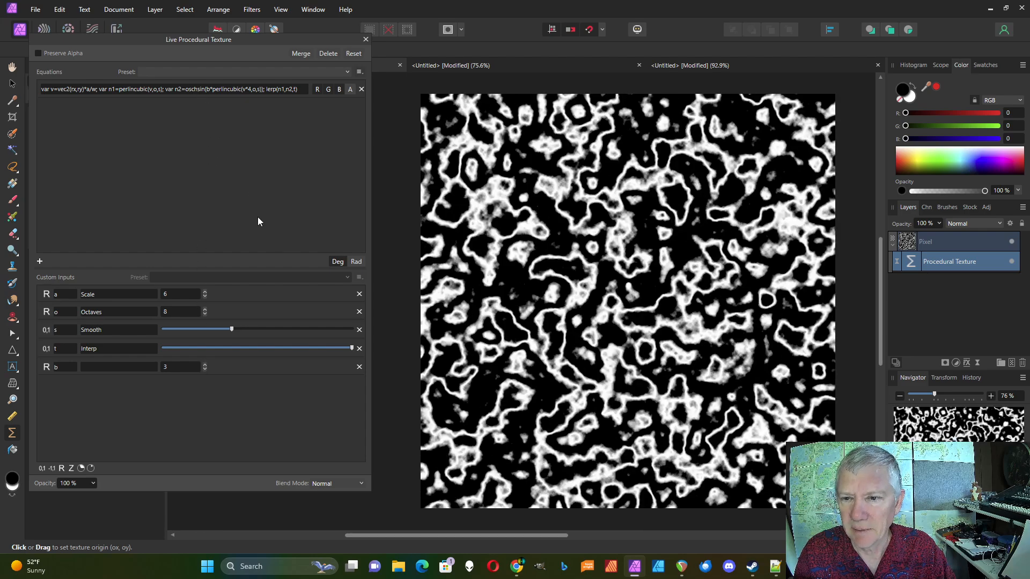
Step: Enclose the n2 oscillation in an absolute value, making it "var n2=abs(oschsin(b*perlincubic(v*4,o,s)));"
left_click(187, 91)
type("abs(")
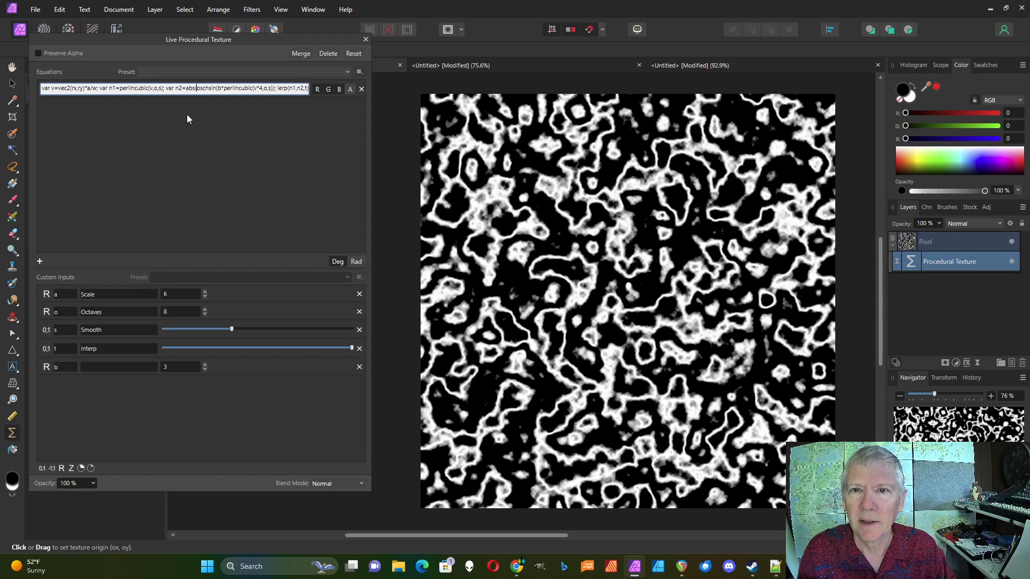
left_click(277, 92)
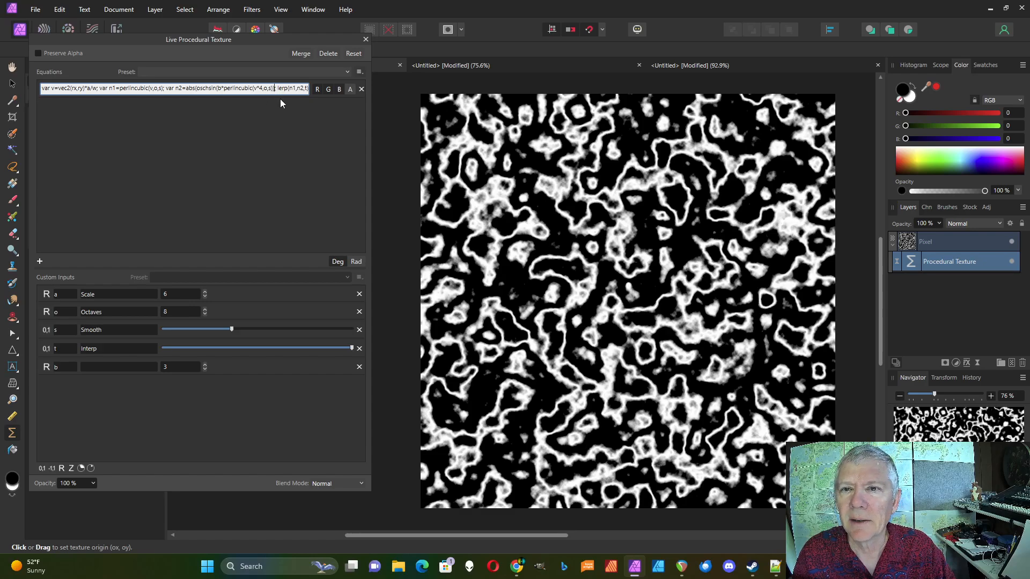
type(")")
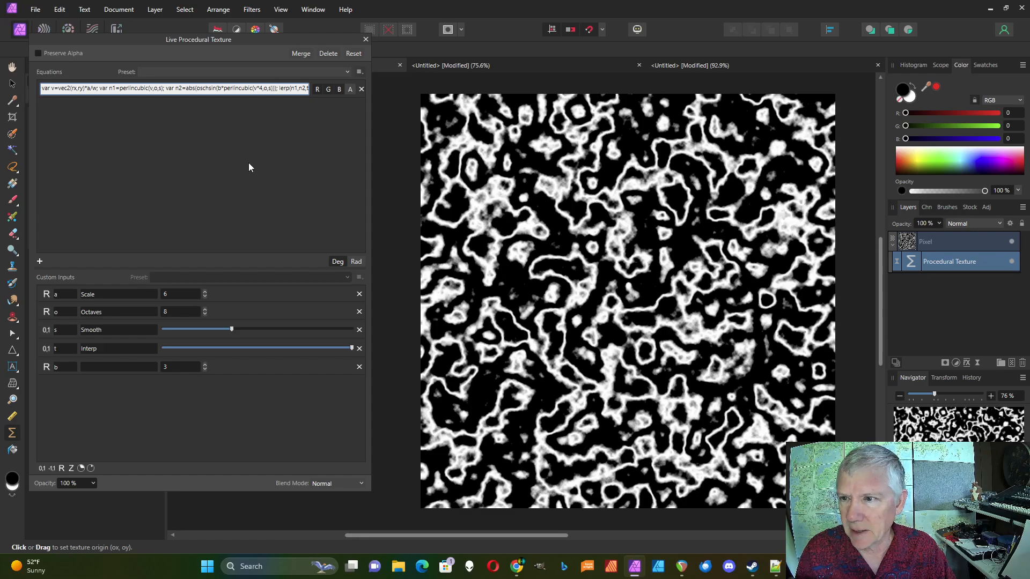
key("Return")
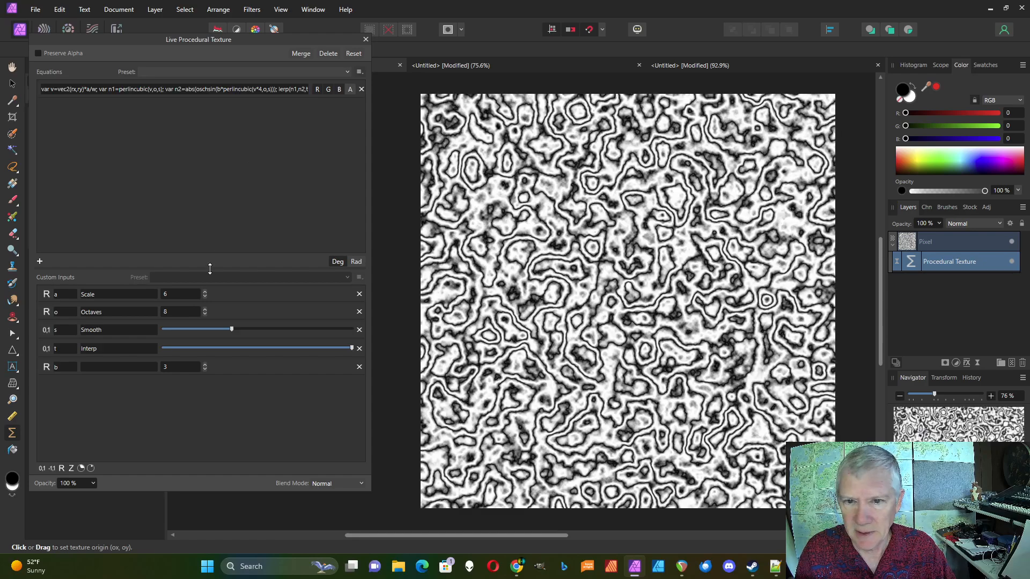
Step: Try higher values such as 4 for input b, and return it to 3
left_click(205, 366)
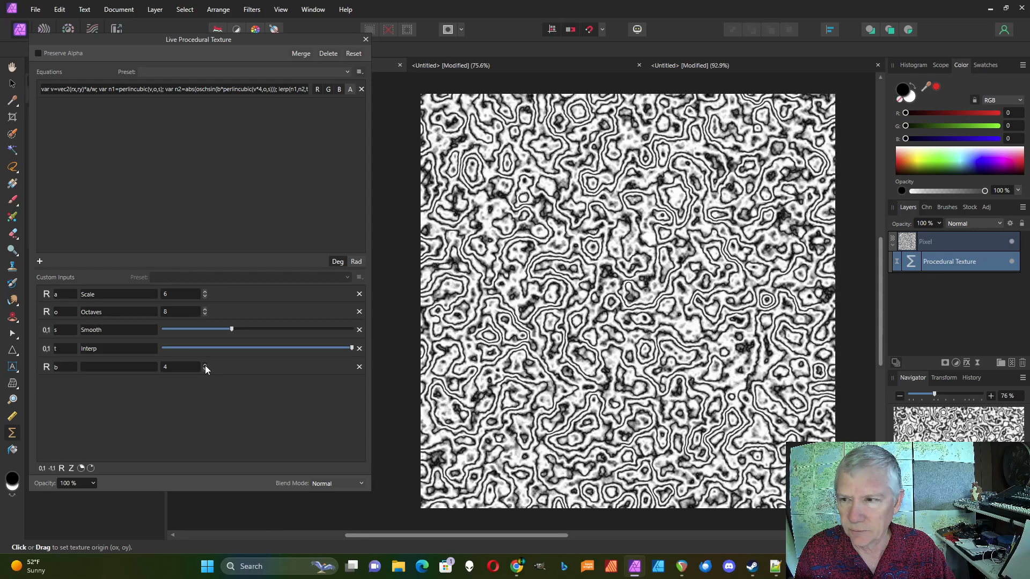
left_click(205, 366)
left_click(204, 369)
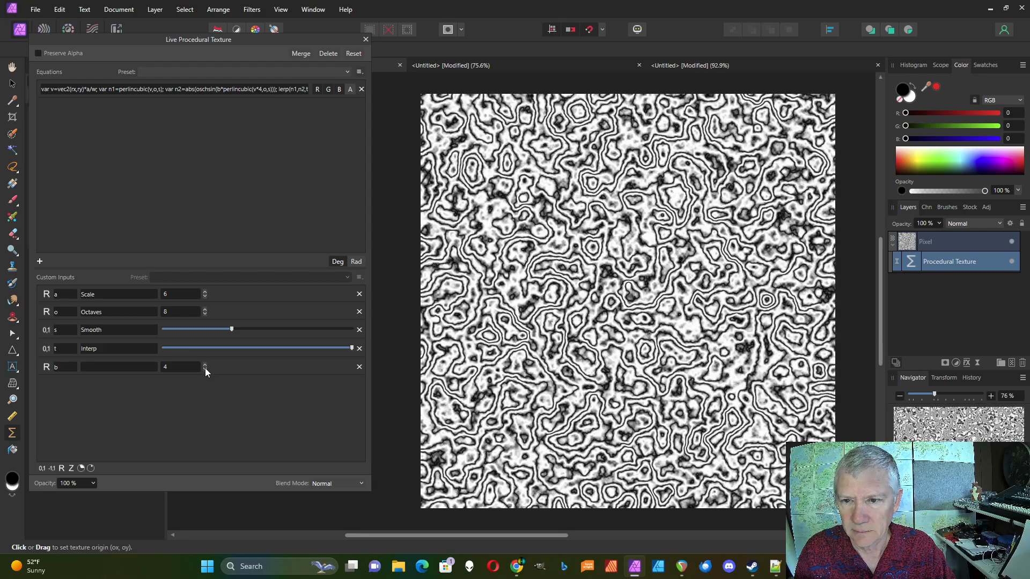
left_click(205, 369)
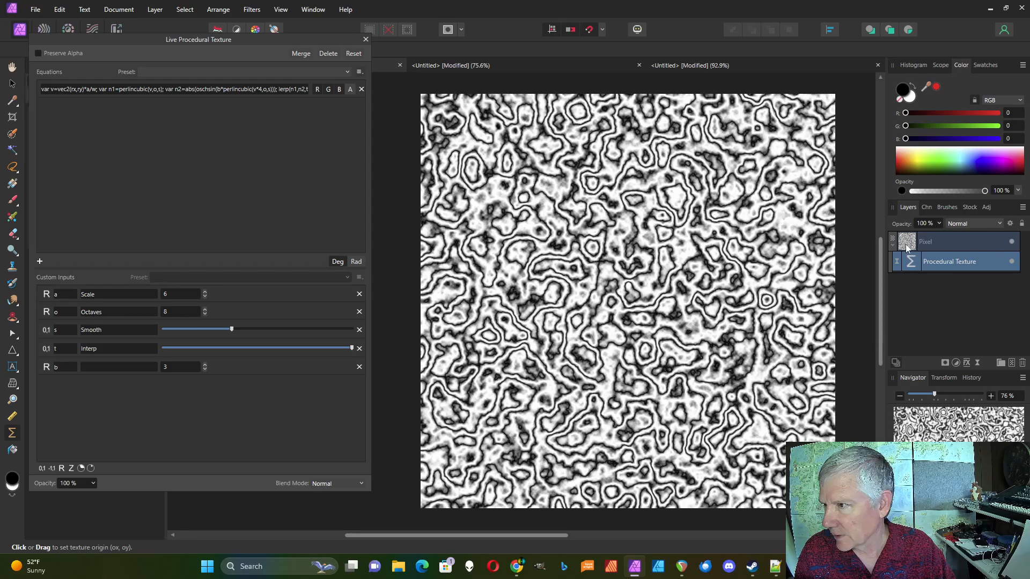
Step: Apply a Gradient Map adjustment with the Rain Bow preset above the Pixel layer
left_click(949, 242)
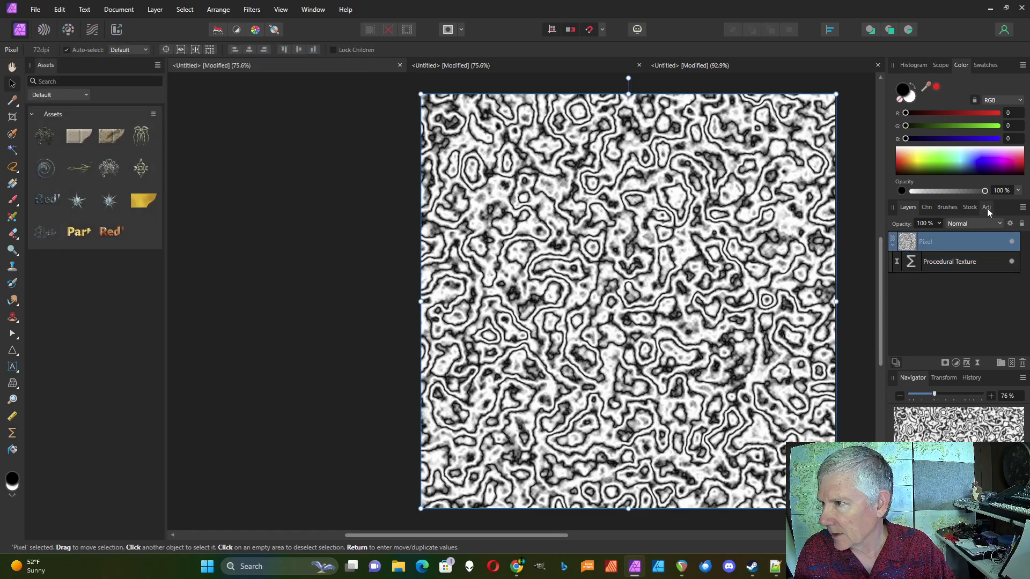
left_click(987, 207)
left_click(903, 265)
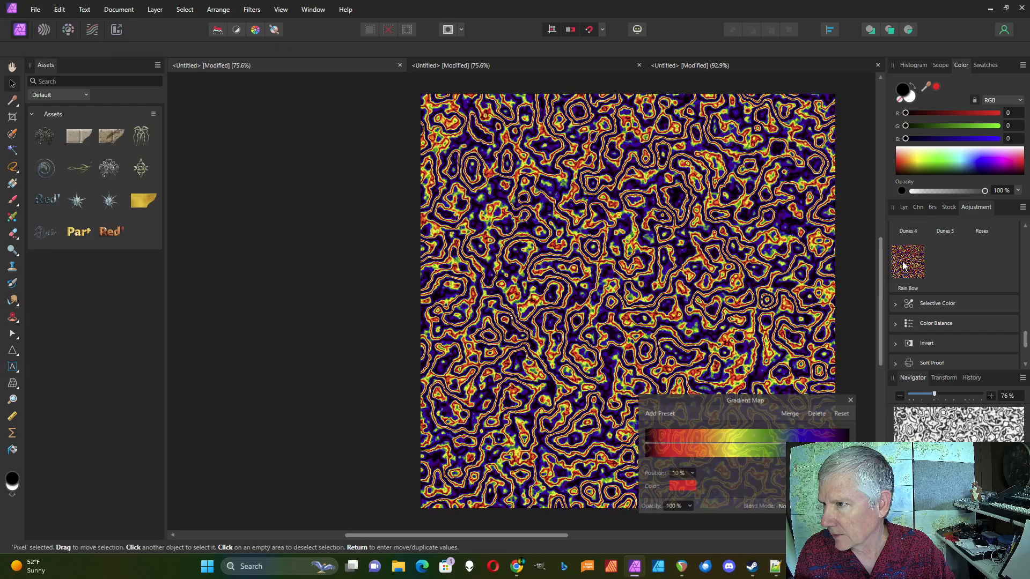
left_click(857, 397)
Step: Reopen the Procedural Texture filter, enlarge its custom inputs area, and lower Interp through mid-range to its minimum
left_click(903, 209)
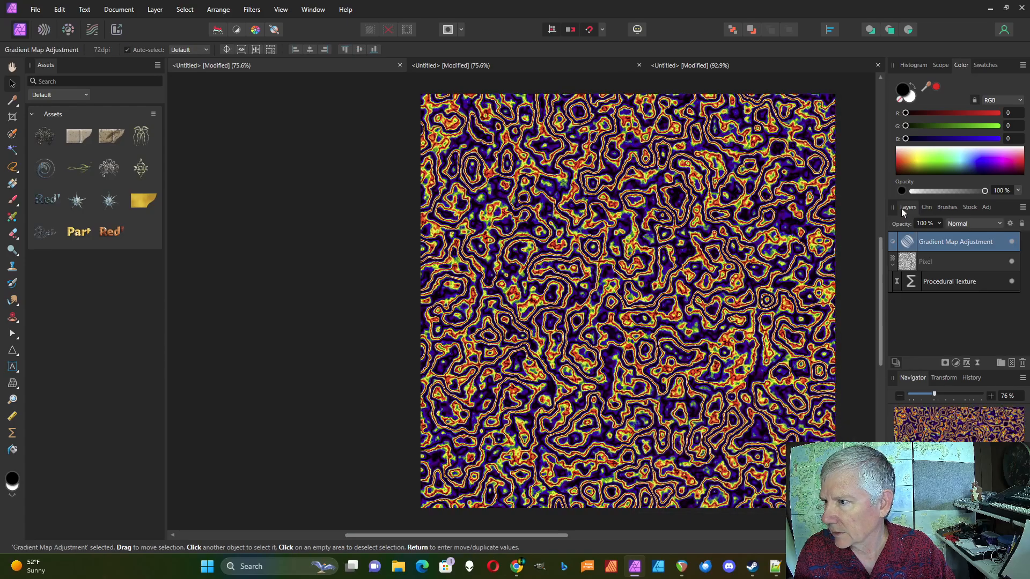
double_click(910, 287)
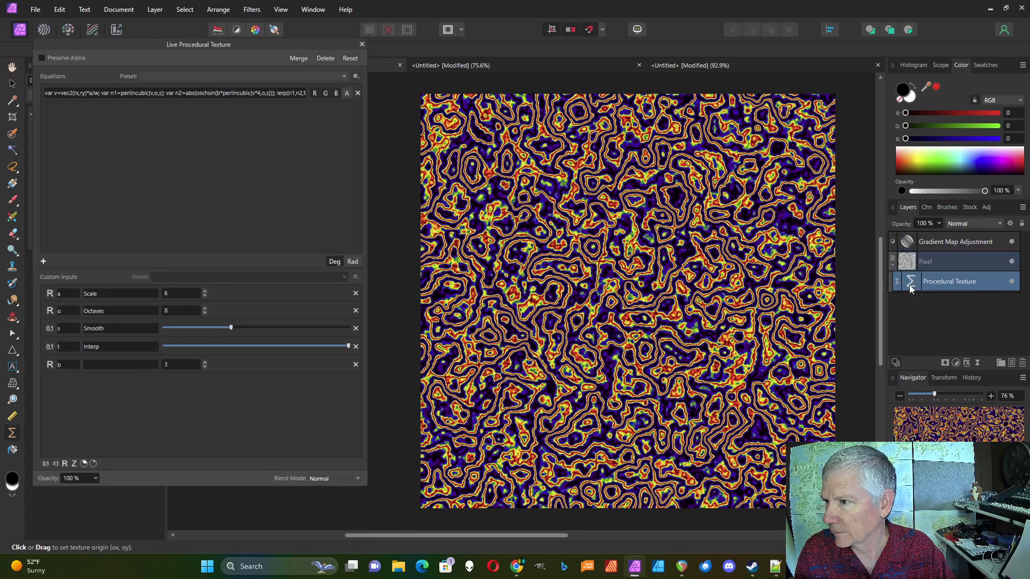
left_click_drag(203, 268, 186, 155)
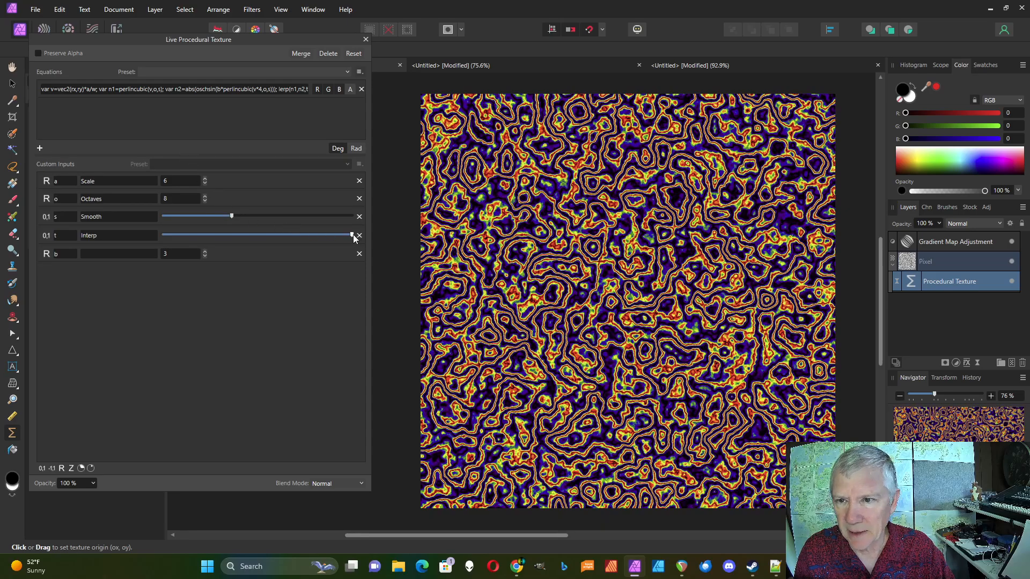
left_click_drag(351, 234, 262, 238)
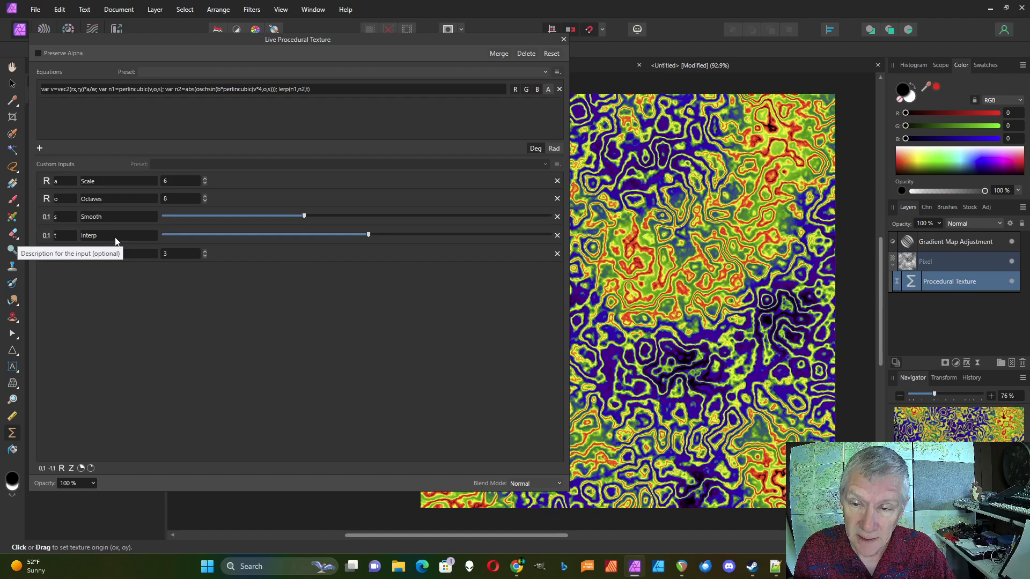
left_click_drag(369, 236, 156, 238)
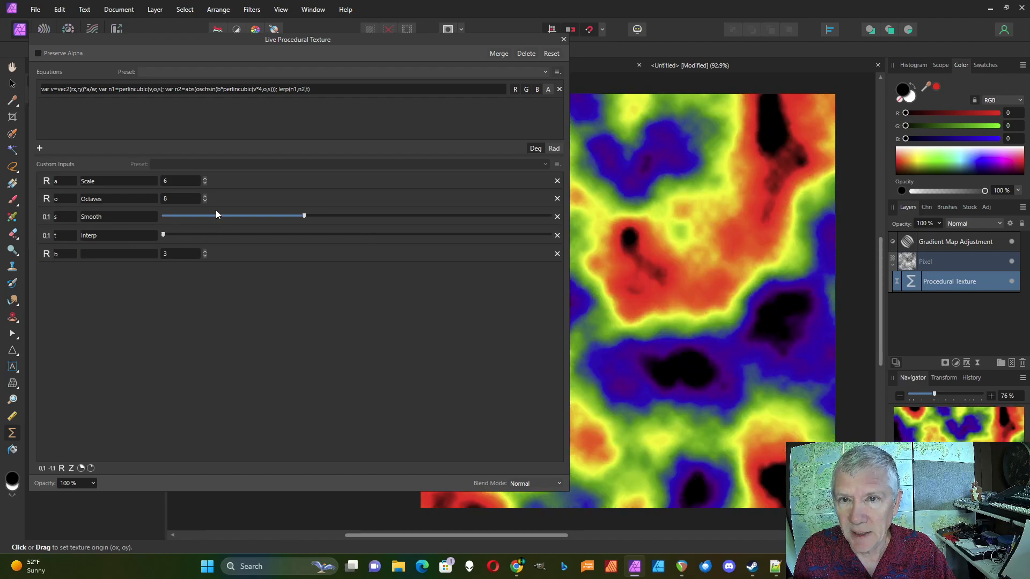
Step: Insert a third variable before the lerp call in the equation, defined as "var n3=oscsin(v.x);"
left_click(279, 89)
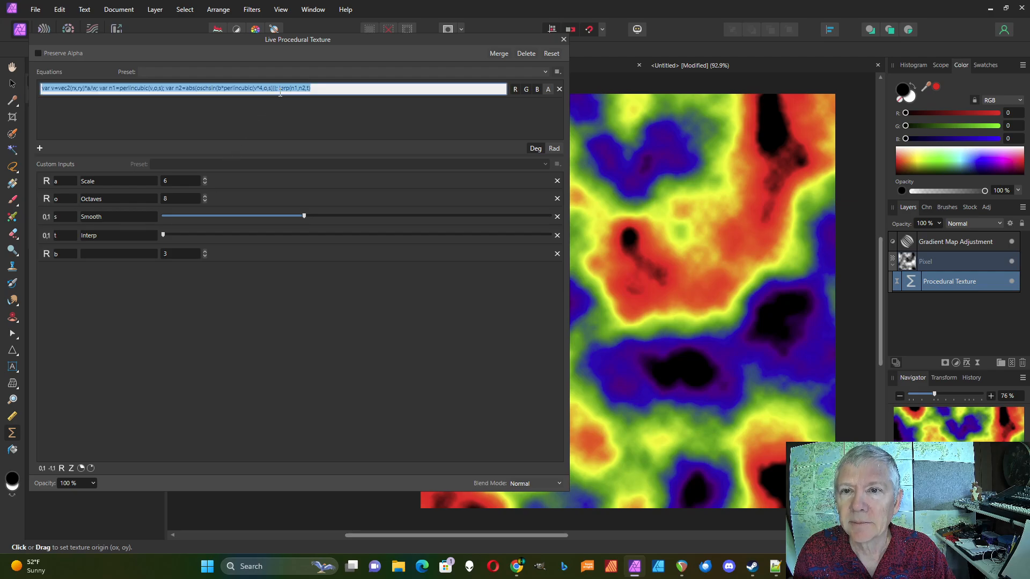
left_click(279, 89)
type("var n")
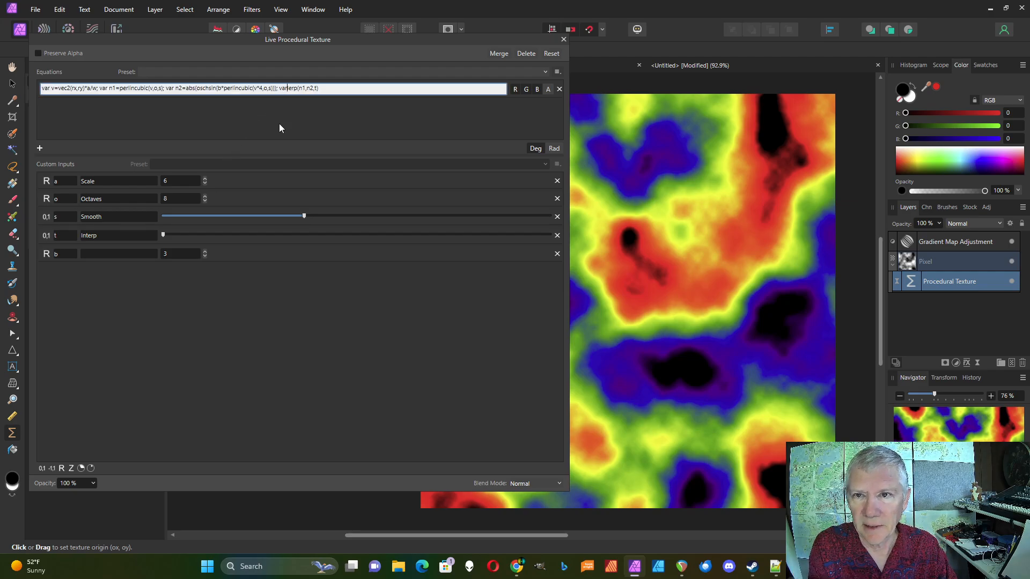
type("3")
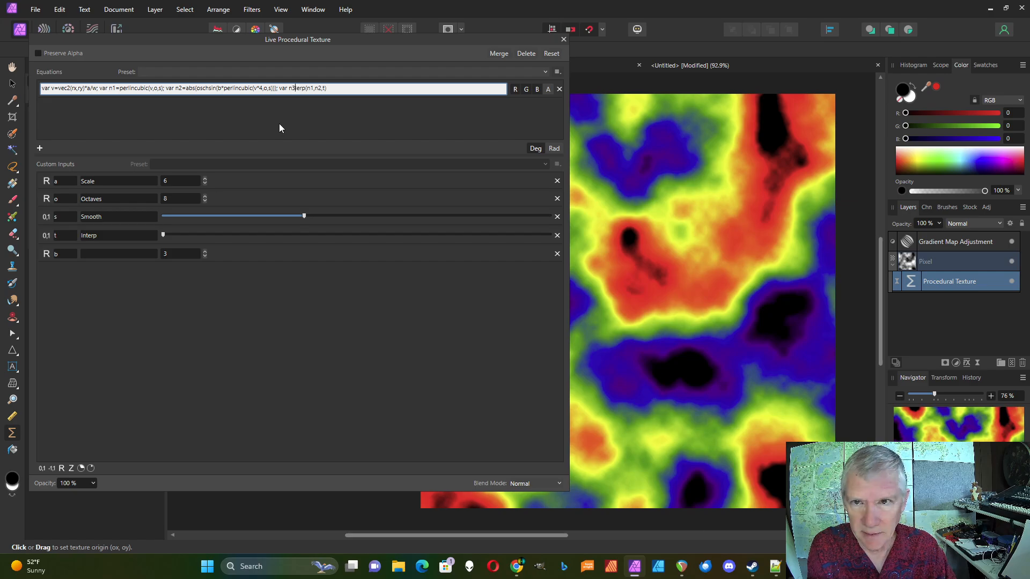
type("=")
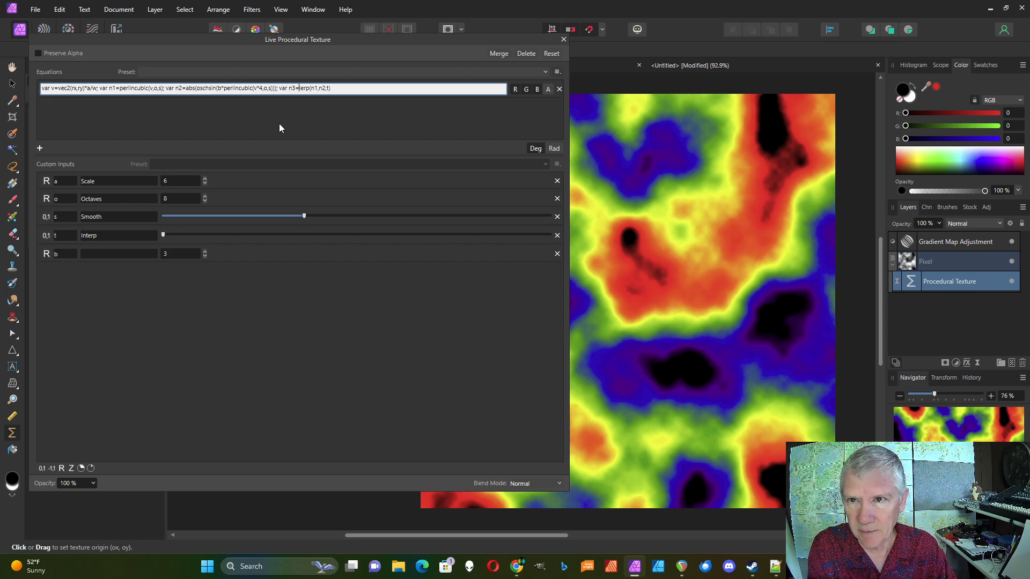
type("osc")
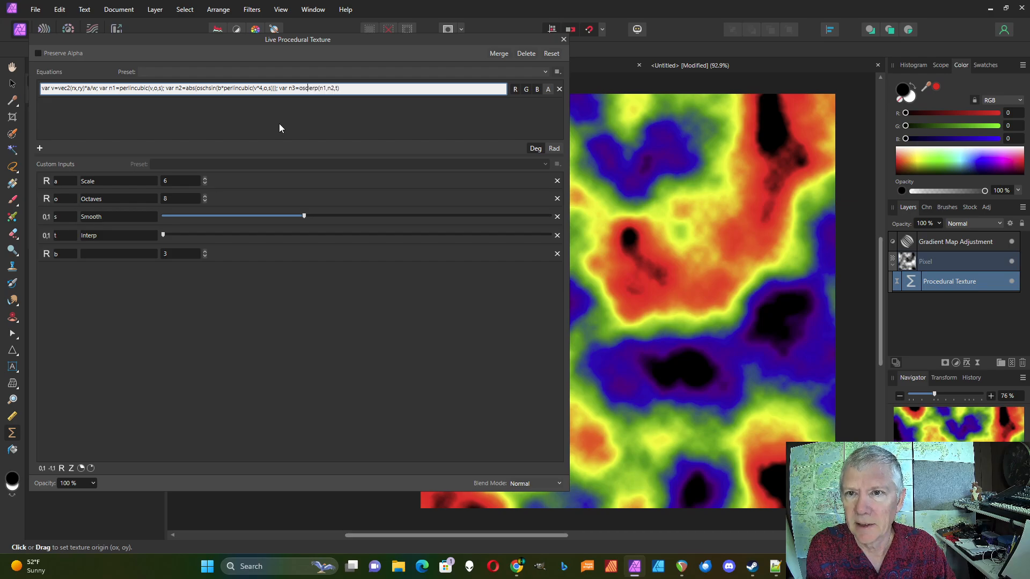
type("sin")
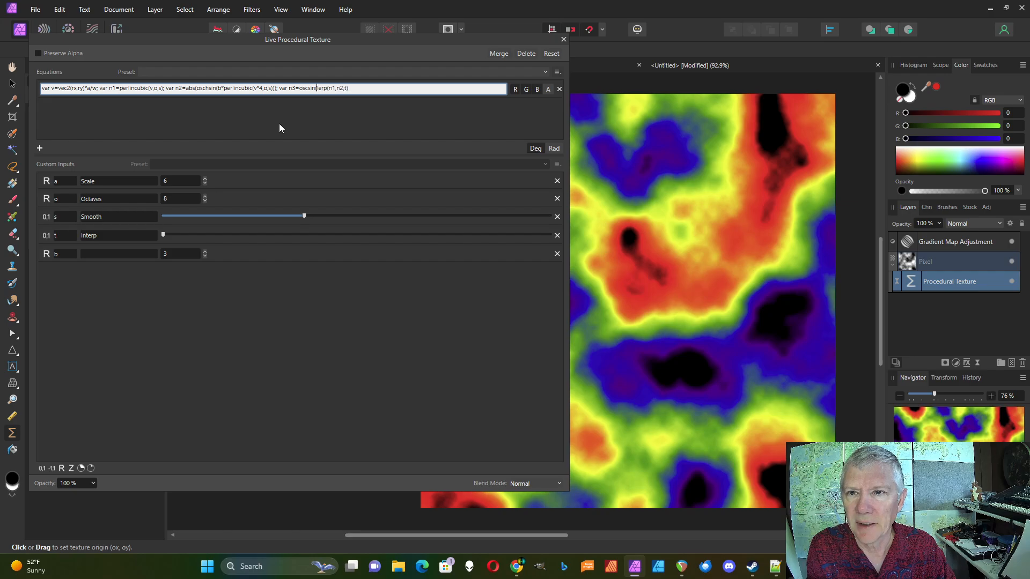
type("(v.x")
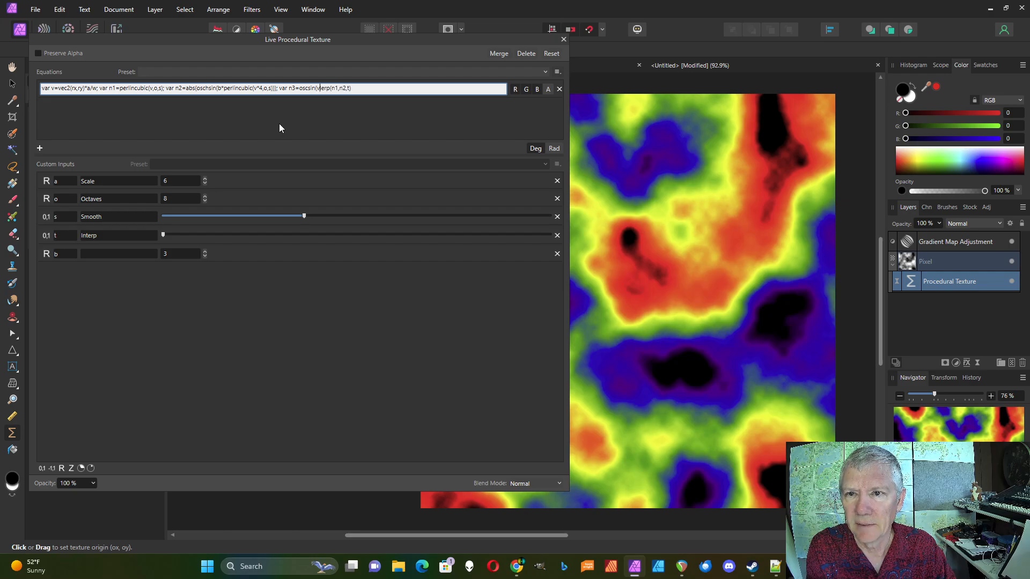
type(");")
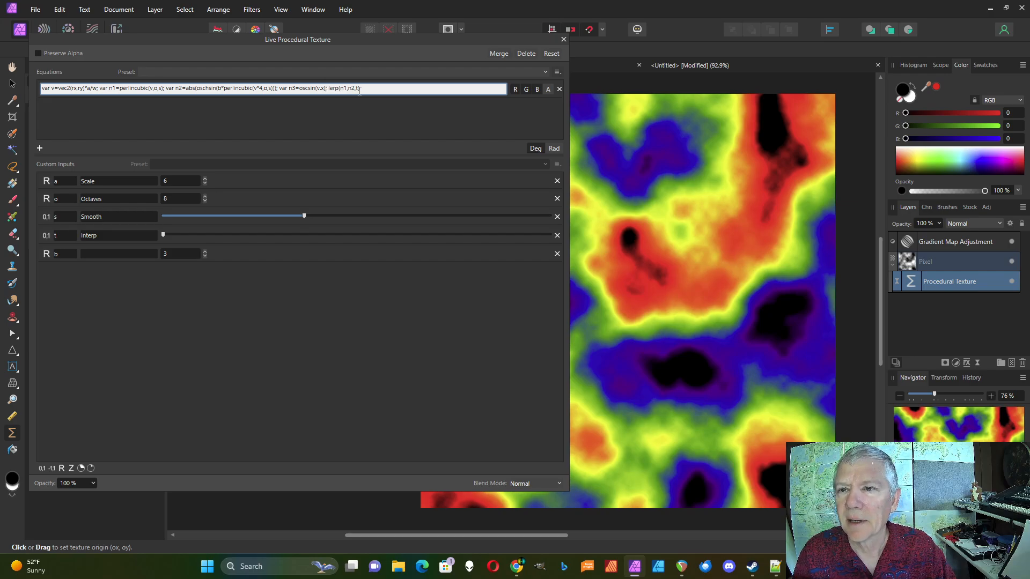
Step: Replace lerp's t argument with n3 so the output reads "lerp(n1,n2,n3)"
key("BackSpace")
type("n3")
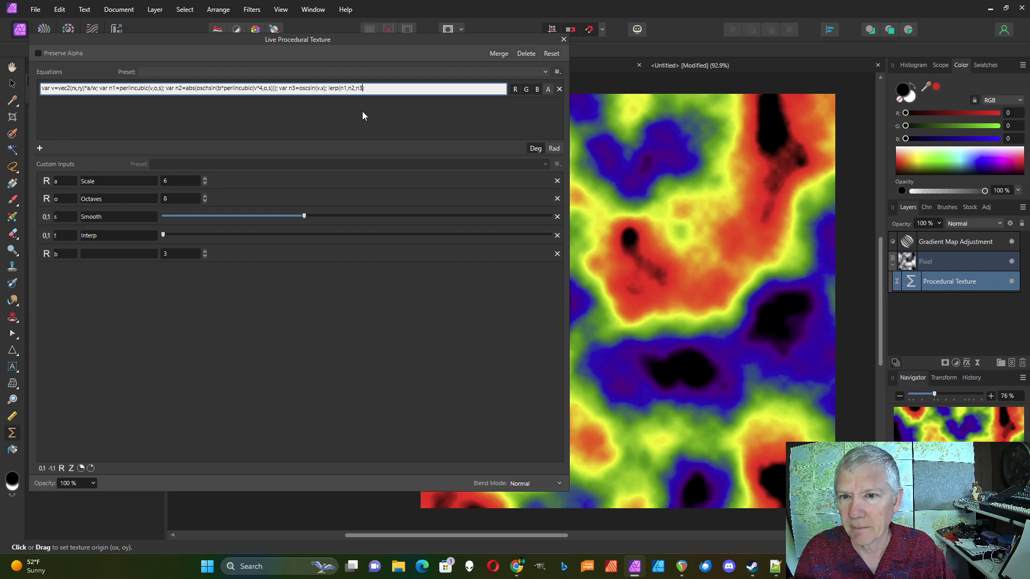
key("Return")
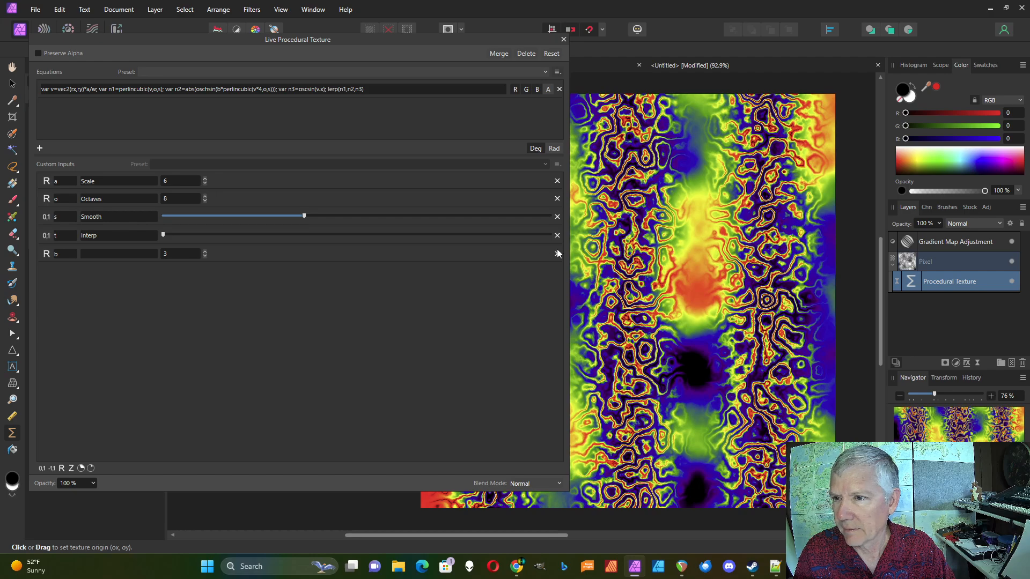
Step: Narrow the procedural texture dialog to uncover the canvas, set Scale to 12, and widen the dialog enough to show the full equation
left_click_drag(567, 251, 370, 251)
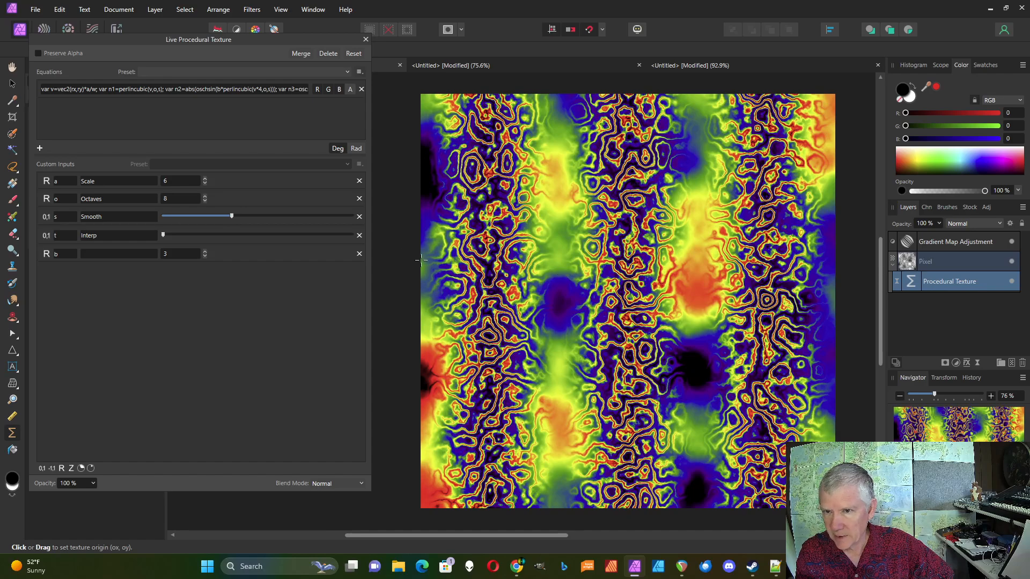
left_click(204, 179)
left_click(204, 179)
left_click(205, 179)
left_click(205, 180)
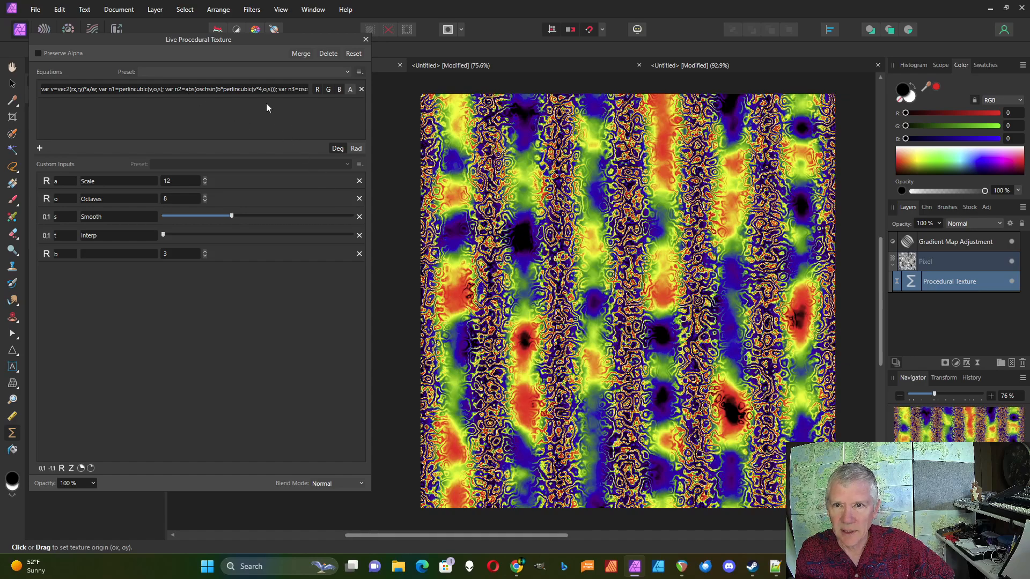
left_click_drag(370, 119, 481, 119)
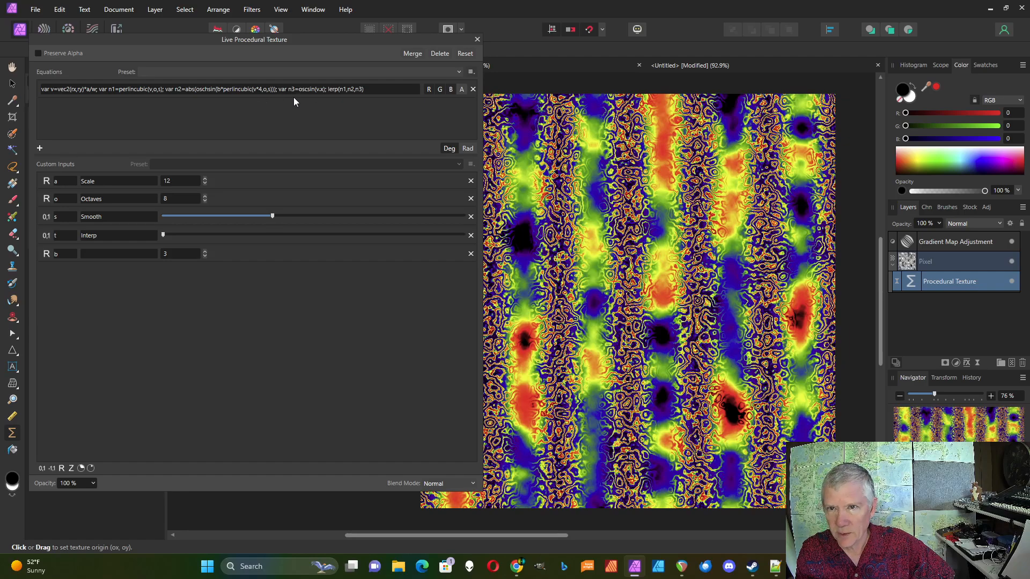
Step: Change the n3 definition in the equation to "oscsin(v.y)" and apply it
left_click(321, 90)
left_click(324, 89)
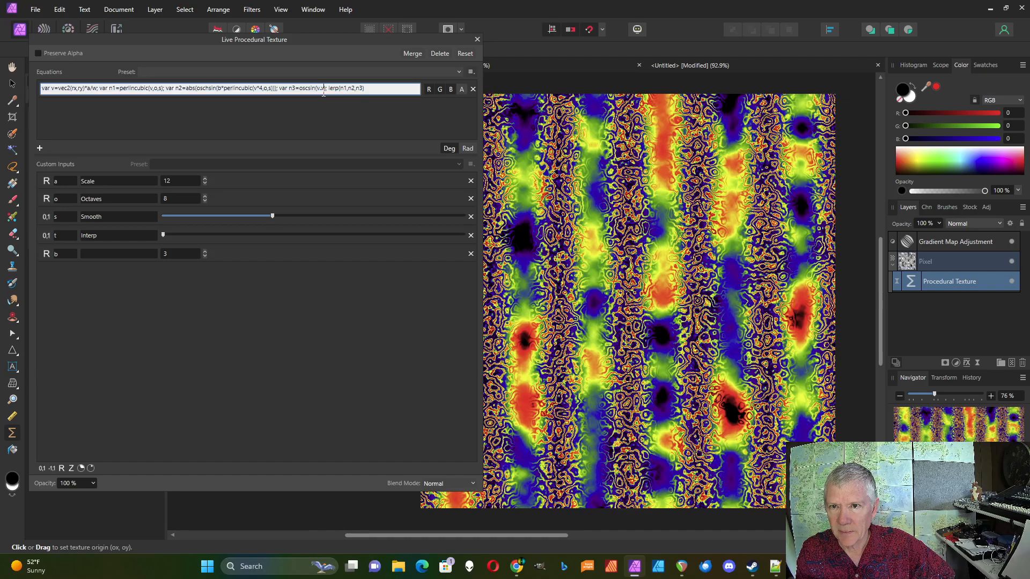
key("BackSpace")
type("y")
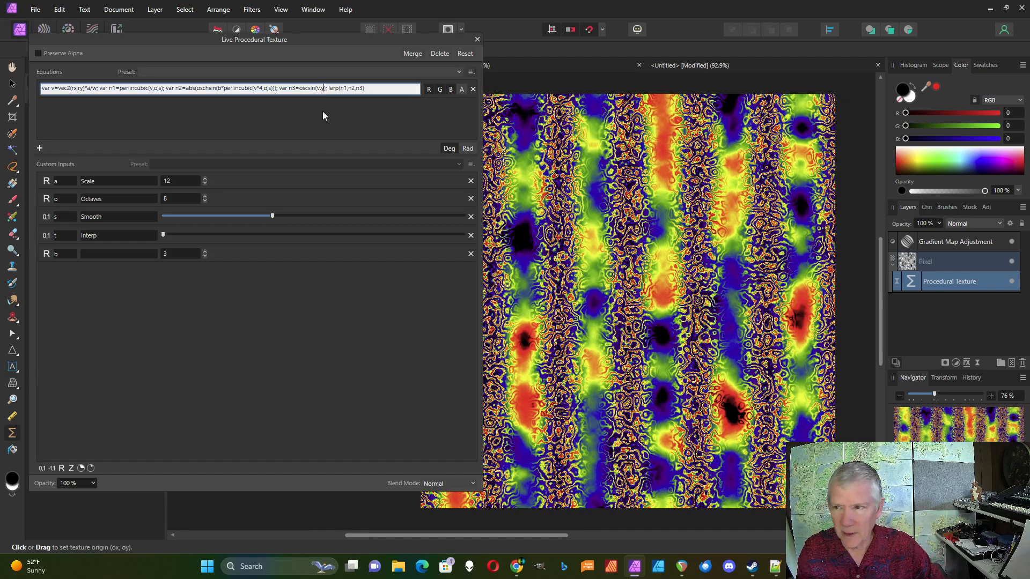
left_click(325, 122)
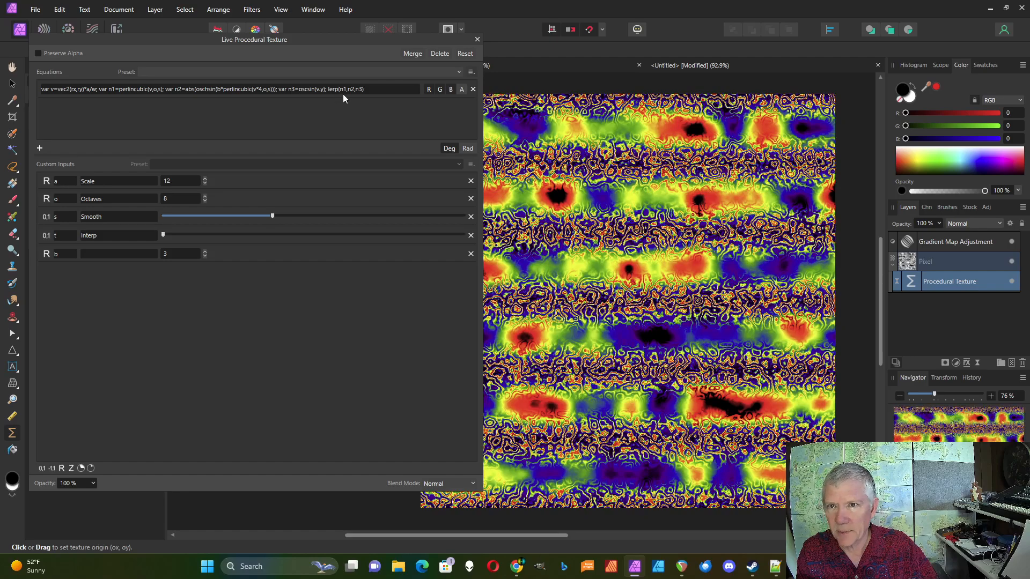
Step: Remove the component suffix from n3's argument so it reads "oscsin(v)", and apply the equation
left_click(322, 90)
left_click(324, 89)
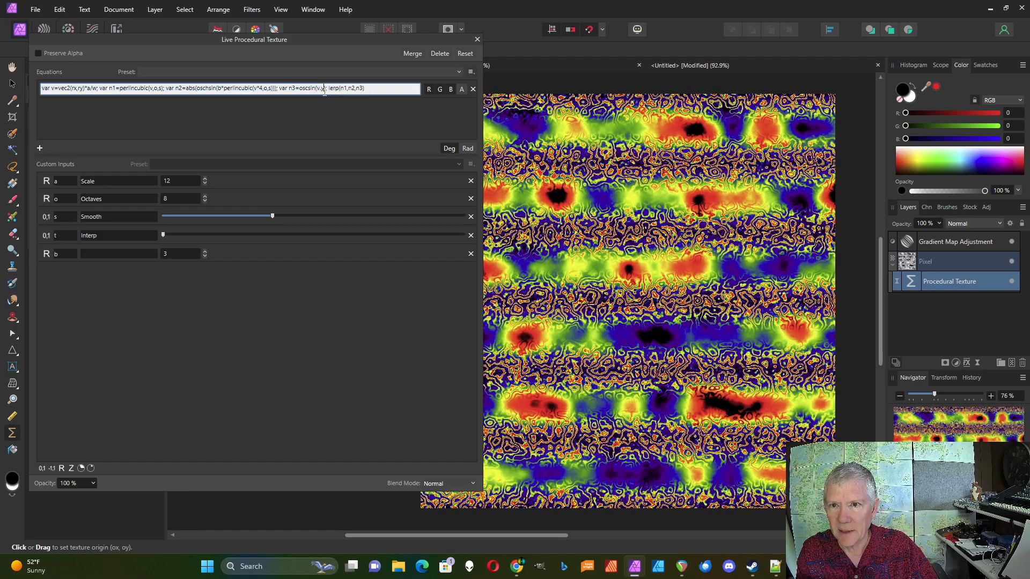
key("BackSpace")
key("BackSpace")
left_click(325, 114)
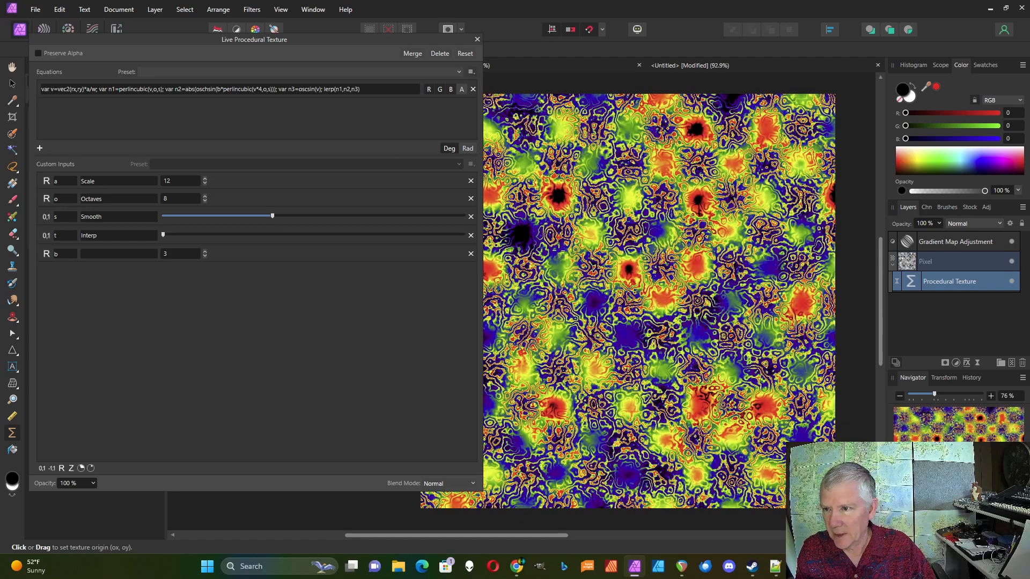
Step: Replace n3's oscsin expression with a copy of n1's "perlincubic(v,o,s)" and apply the equation
left_click(318, 89)
left_click(301, 88)
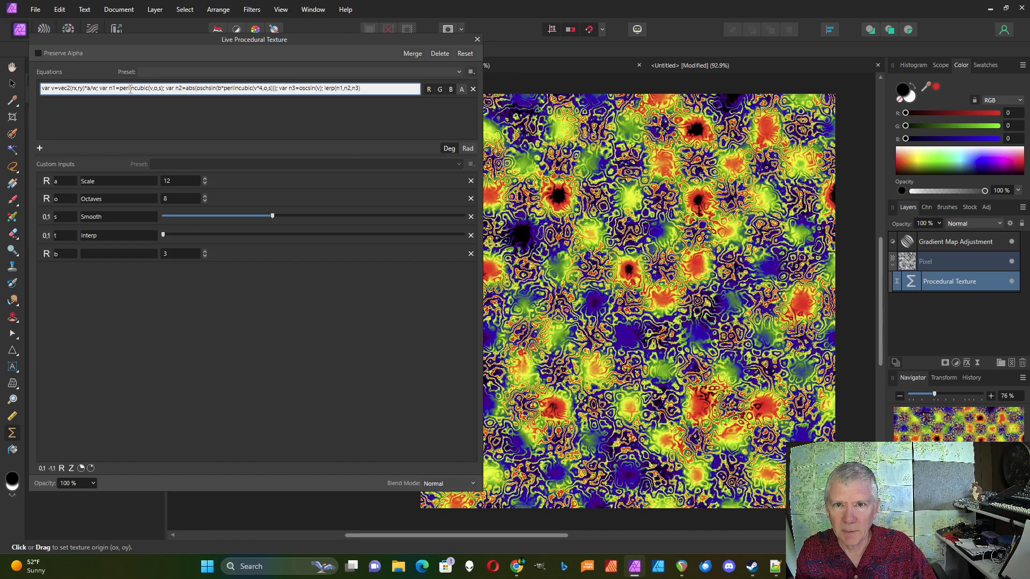
left_click_drag(121, 89, 166, 94)
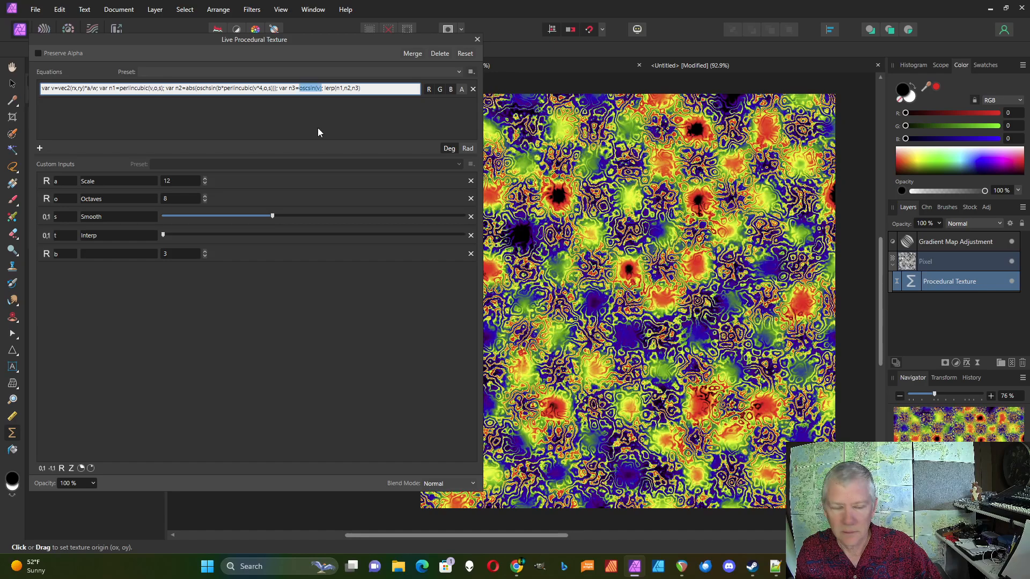
type("perlincubic(v,o,s)")
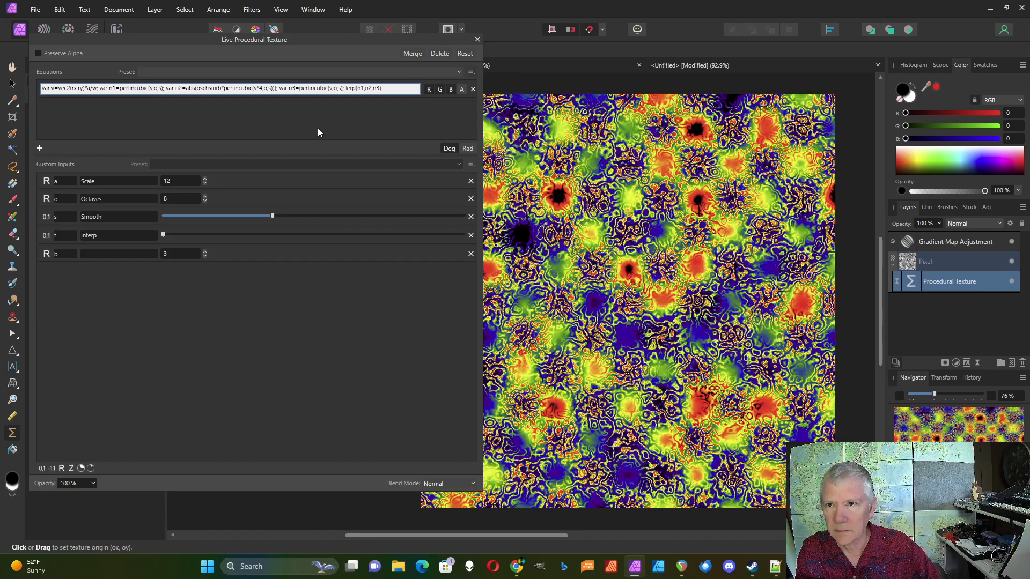
key("Return")
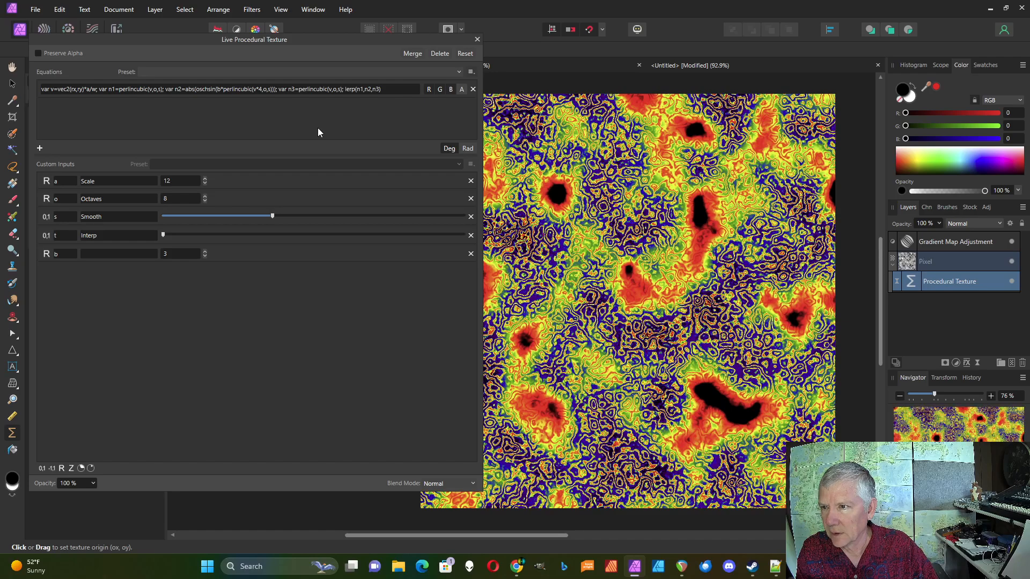
Step: Replace the s argument in n3's perlincubic call with .2, apply it, and narrow the dialog to uncover the whole canvas
left_click(340, 92)
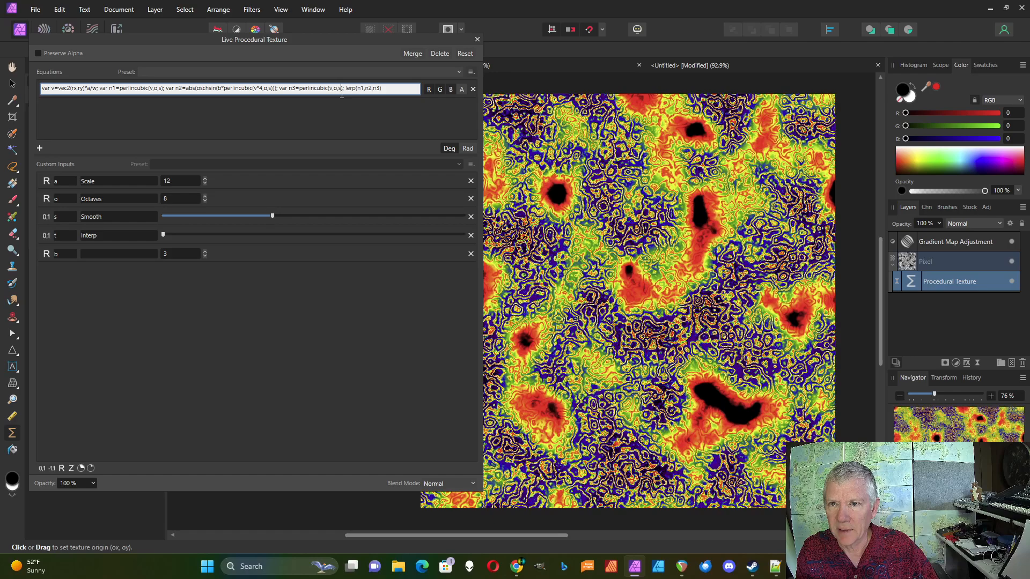
key("BackSpace")
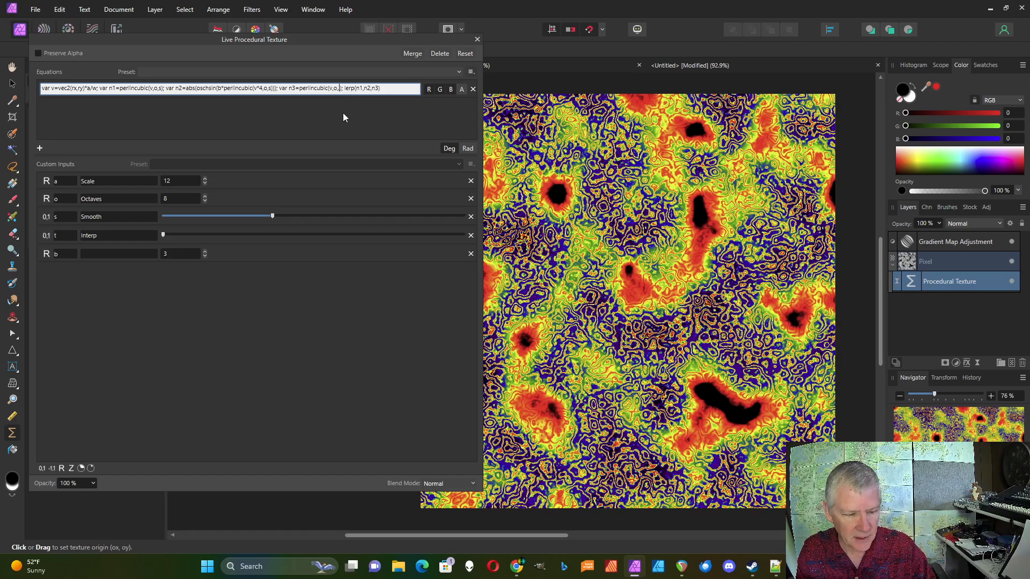
type(".2")
key("Return")
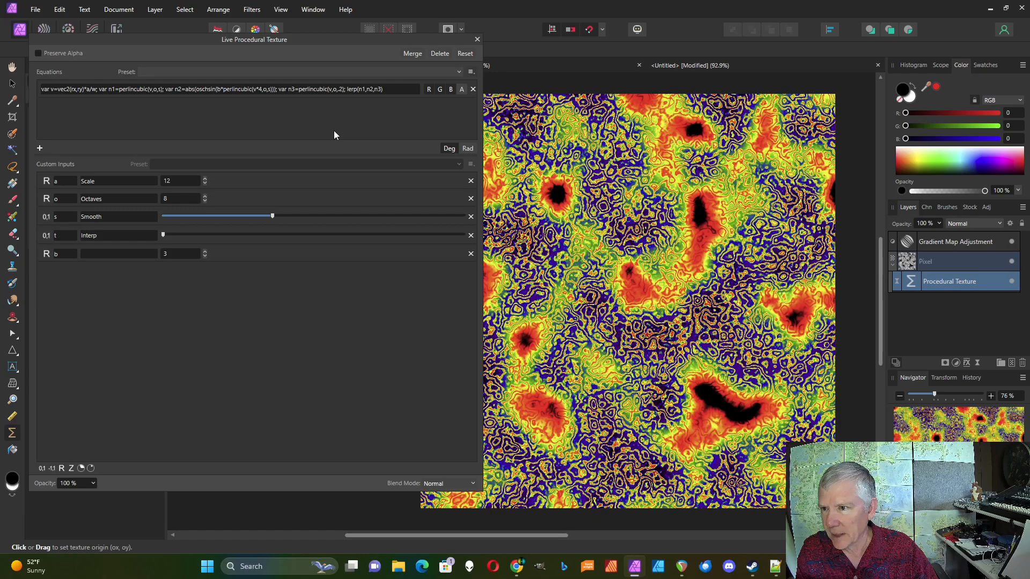
left_click_drag(483, 252, 360, 237)
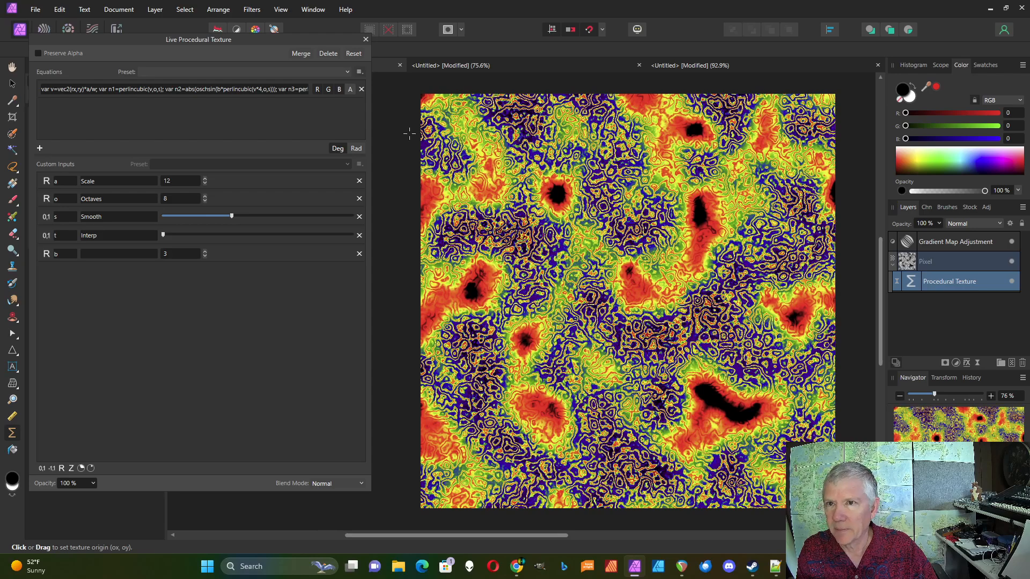
Step: Switch to the document using the Perlin Serp preset, enlarge its custom inputs area to reveal all inputs, and raise Smooth Blend to about halfway
left_click(443, 69)
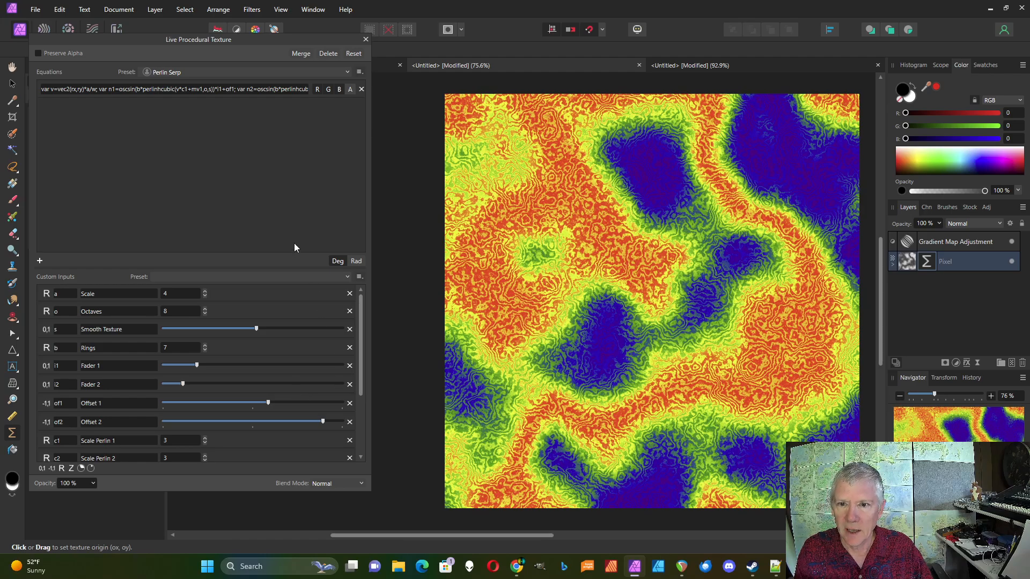
left_click_drag(290, 268, 294, 155)
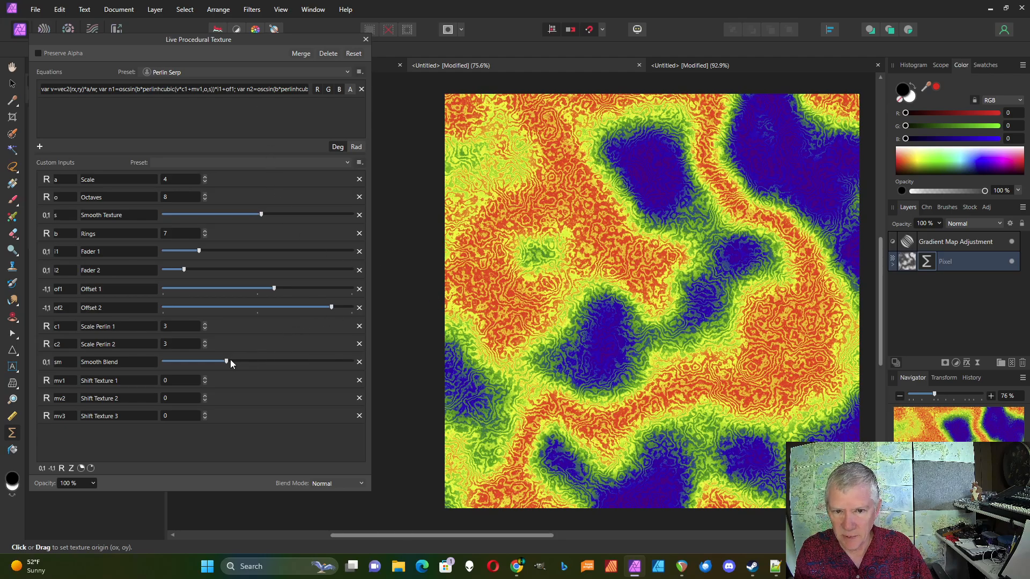
left_click_drag(229, 361, 263, 365)
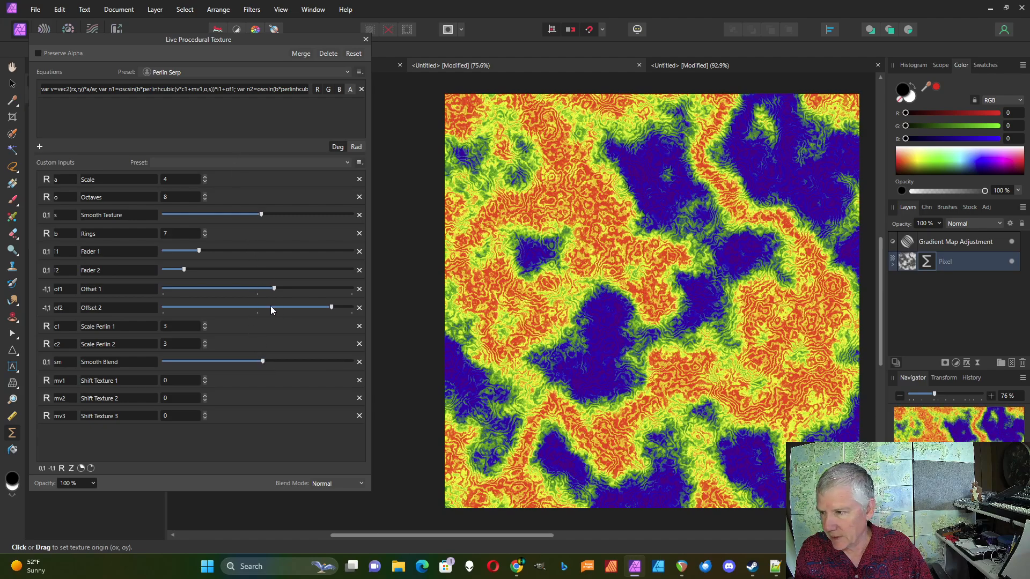
Step: Set Scale Perlin 1 to 5 and Scale Perlin 2 to 2, and raise Smooth Blend to about 70 percent of its range
left_click(206, 324)
left_click(205, 324)
left_click(205, 346)
left_click(205, 346)
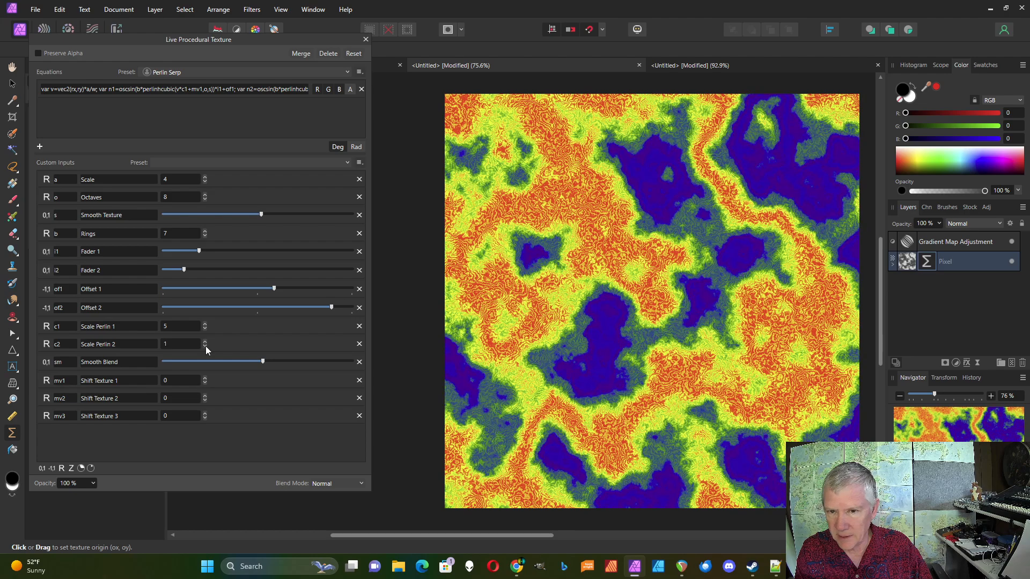
left_click(204, 342)
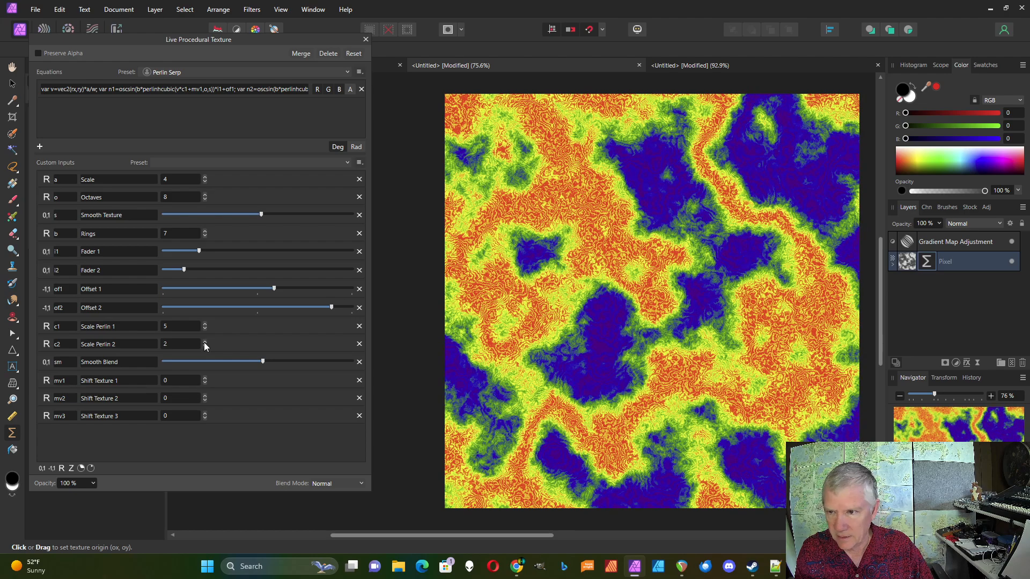
left_click_drag(260, 361, 294, 362)
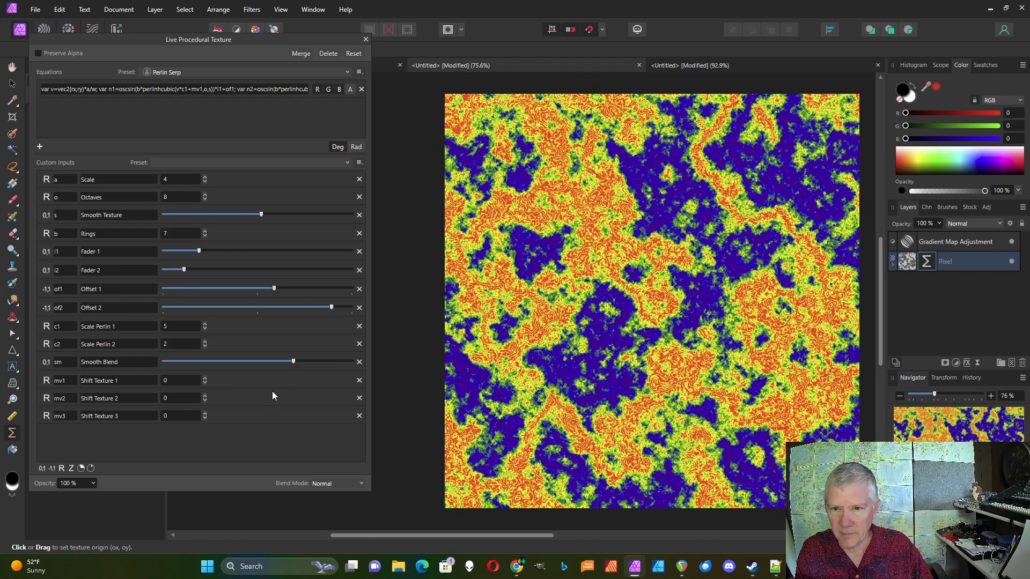